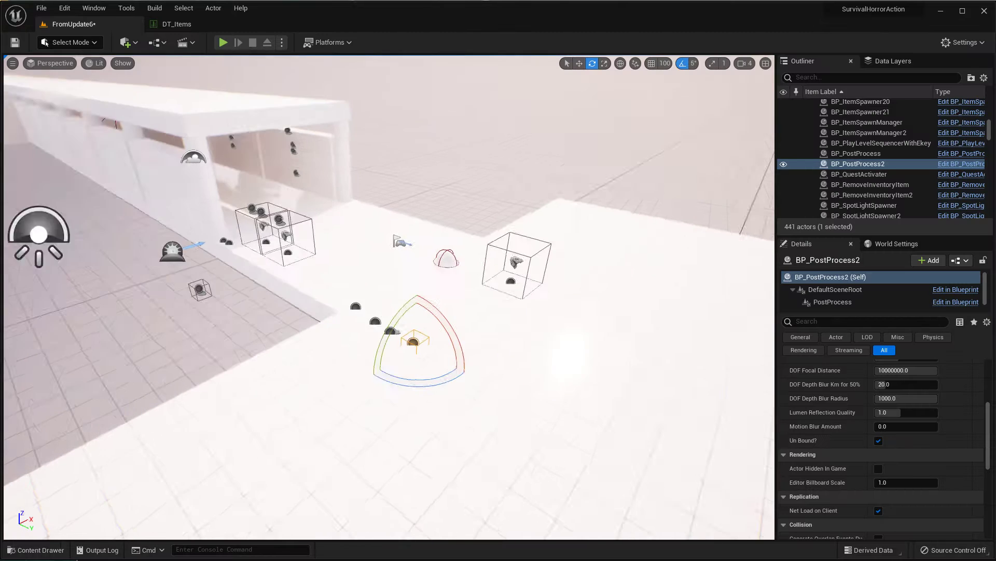
Step: Open the Content Drawer showing the BP_PostProcess search result
{"action": "key", "text": "ctrl+space"}
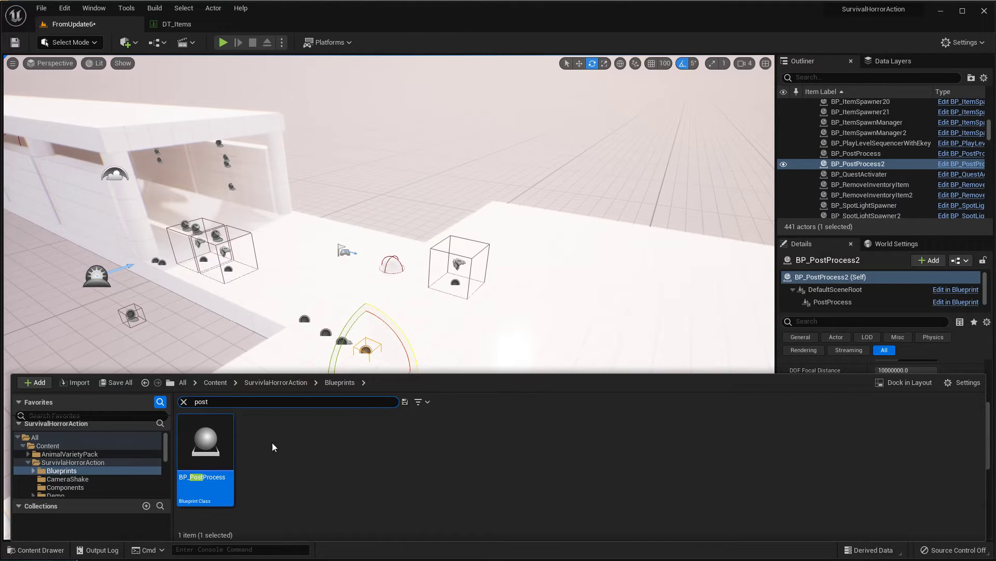
{"action": "scroll", "coordinate": [92, 450], "scroll_direction": "down", "scroll_amount": 2}
{"action": "scroll", "coordinate": [92, 450], "scroll_direction": "down", "scroll_amount": 2}
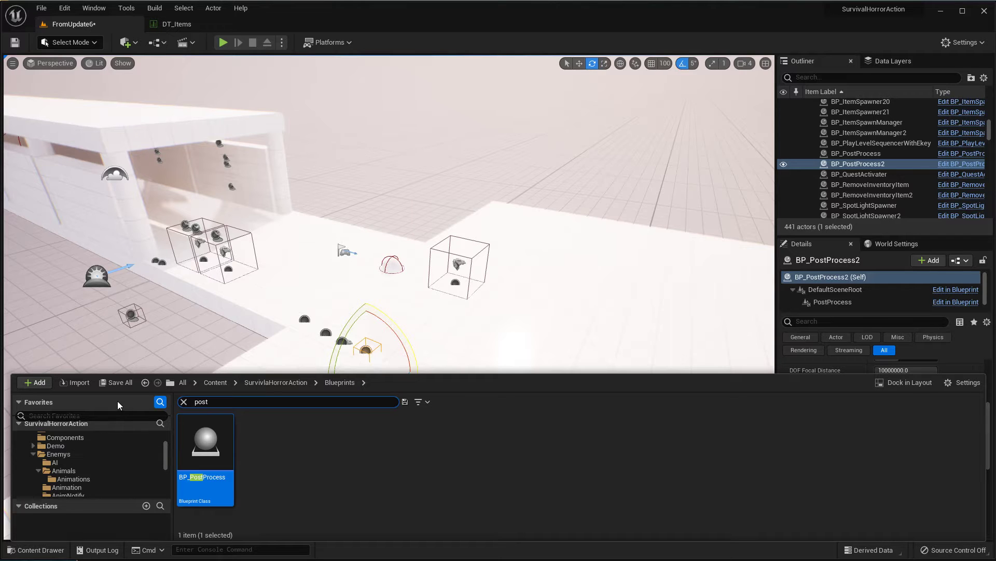
Step: Clear the search filter and show the GameSettings folder's footstep data tables
{"action": "left_click", "coordinate": [185, 401]}
{"action": "scroll", "coordinate": [93, 454], "scroll_direction": "down", "scroll_amount": 2}
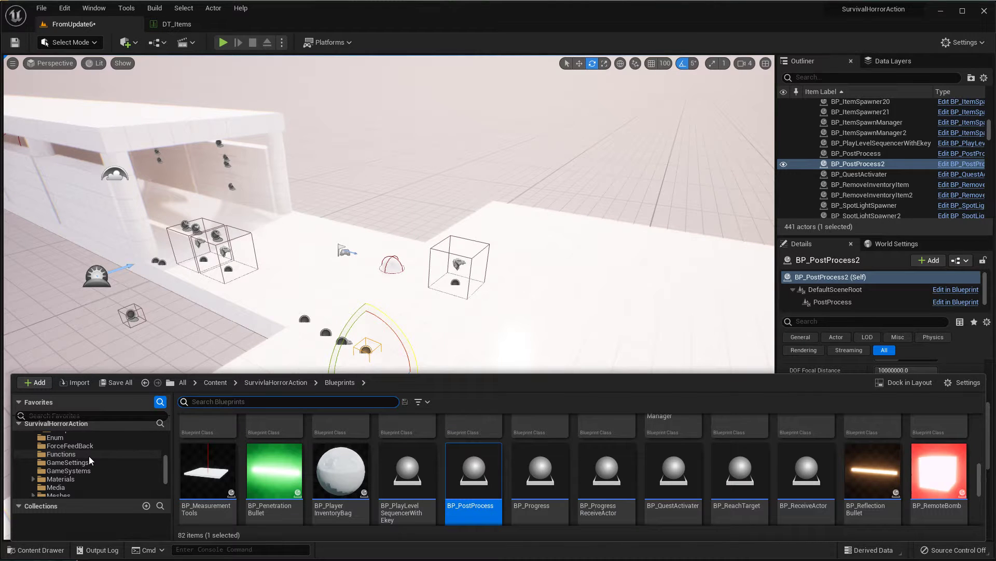
{"action": "scroll", "coordinate": [86, 461], "scroll_direction": "up", "scroll_amount": 2}
{"action": "scroll", "coordinate": [86, 464], "scroll_direction": "down", "scroll_amount": 2}
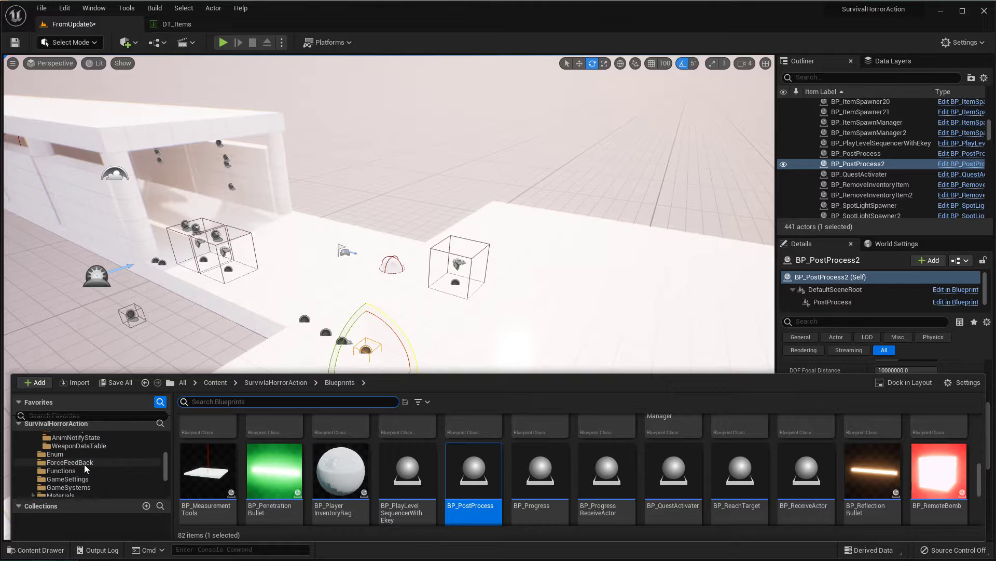
{"action": "left_click", "coordinate": [78, 478]}
{"action": "scroll", "coordinate": [501, 458], "scroll_direction": "up", "scroll_amount": 3}
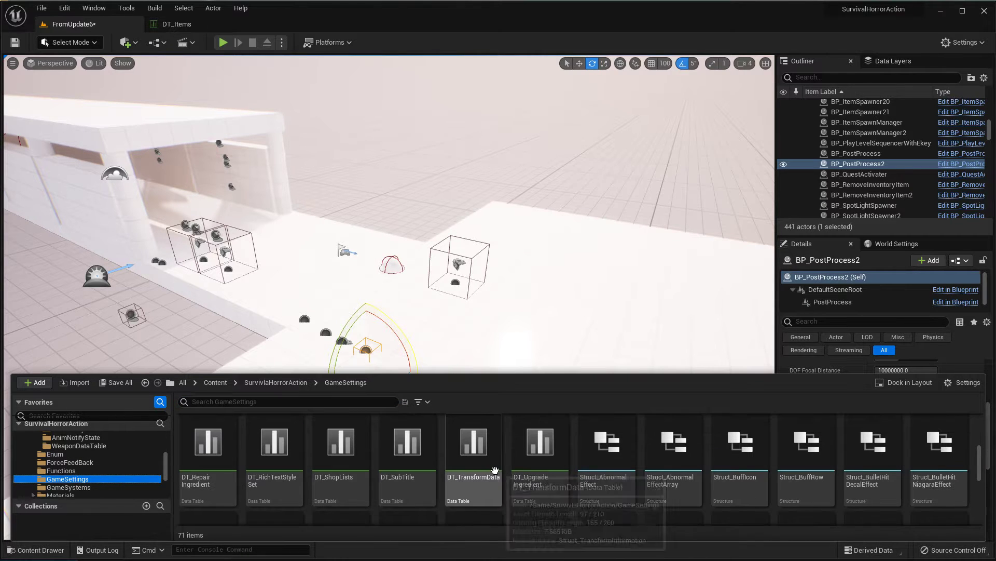
{"action": "scroll", "coordinate": [468, 472], "scroll_direction": "up", "scroll_amount": 1}
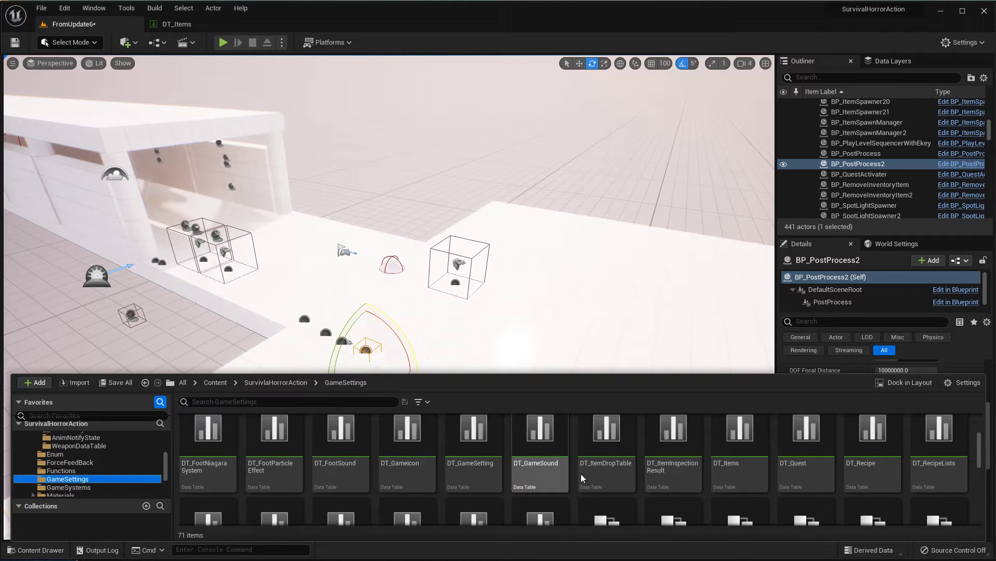
{"action": "scroll", "coordinate": [869, 489], "scroll_direction": "up", "scroll_amount": 2}
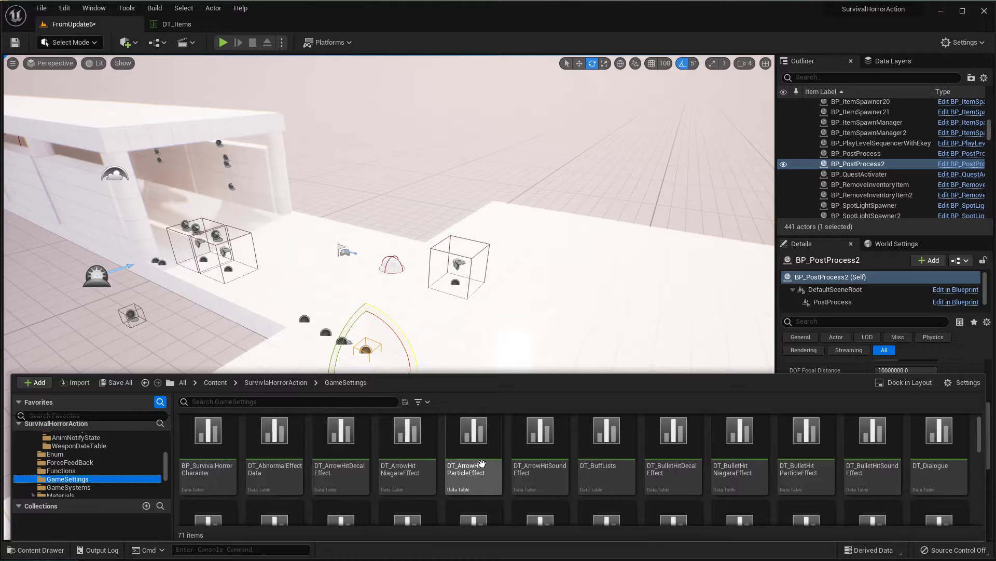
{"action": "scroll", "coordinate": [432, 468], "scroll_direction": "up", "scroll_amount": 1}
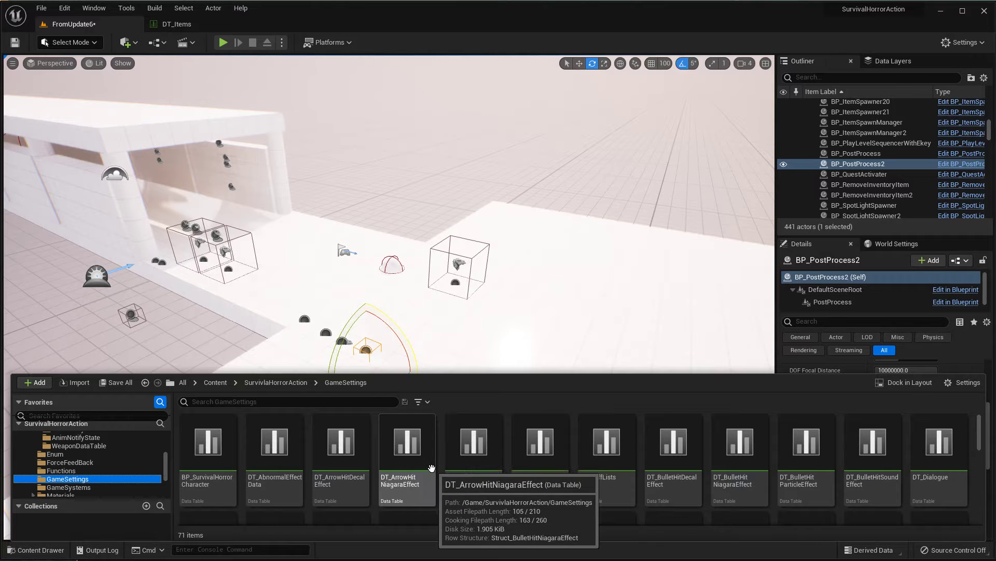
{"action": "scroll", "coordinate": [545, 467], "scroll_direction": "down", "scroll_amount": 3}
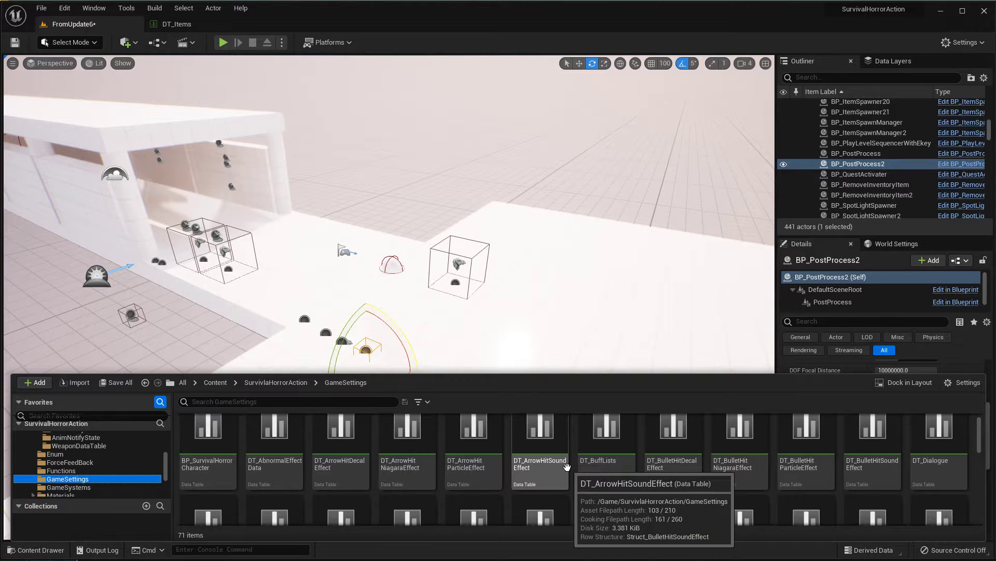
{"action": "scroll", "coordinate": [565, 467], "scroll_direction": "down", "scroll_amount": 3}
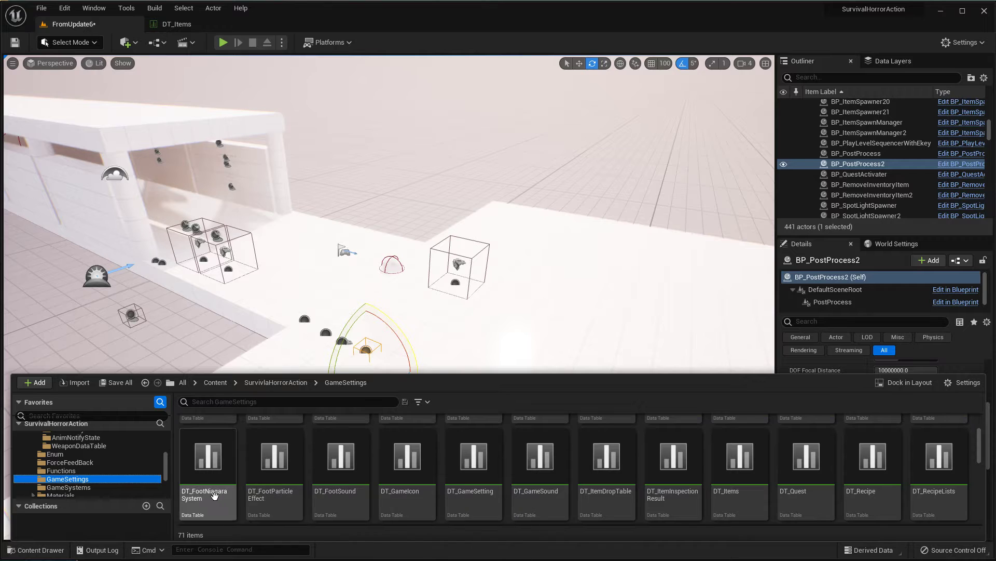
Step: Open DT_FootNiagaraSystem, DT_FootParticleEffect and DT_FootSound, then view the Niagara table's rows
{"action": "double_click", "coordinate": [210, 499]}
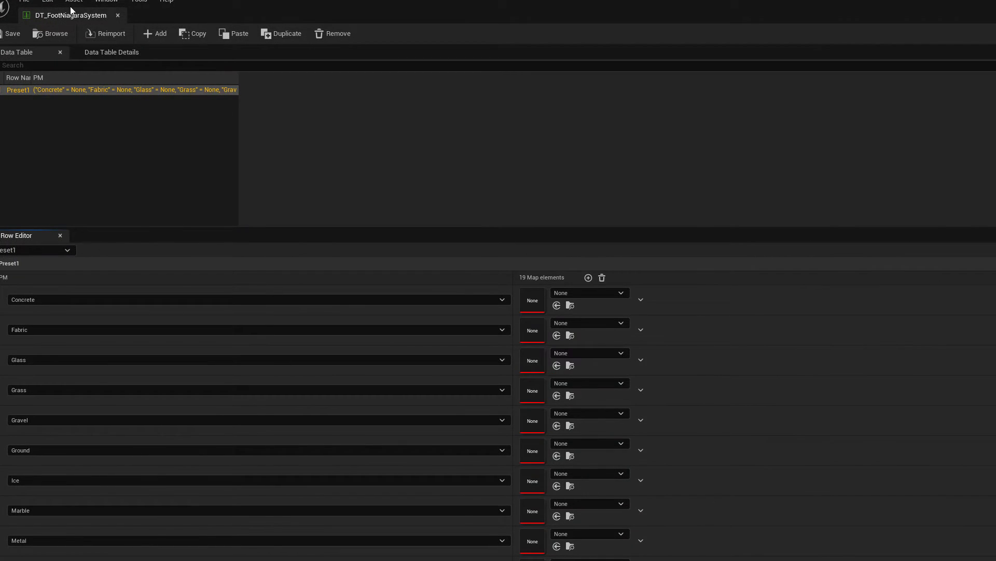
{"action": "mouse_move", "coordinate": [109, 13]}
{"action": "left_mouse_down"}
{"action": "mouse_move", "coordinate": [285, 57]}
{"action": "mouse_move", "coordinate": [311, 25]}
{"action": "left_mouse_up"}
{"action": "key", "text": "ctrl+space"}
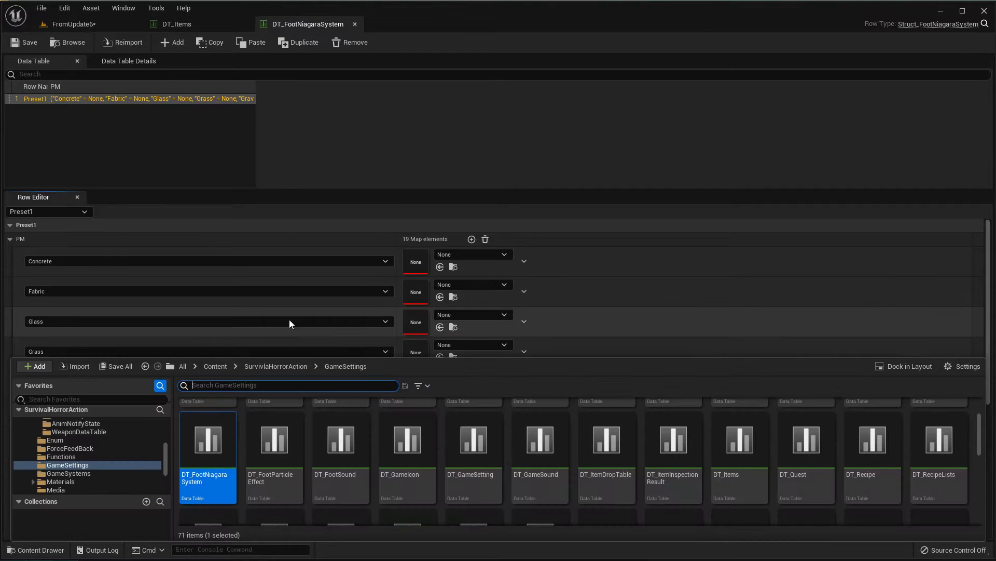
{"action": "left_click_drag", "start_coordinate": [289, 481], "coordinate": [427, 25]}
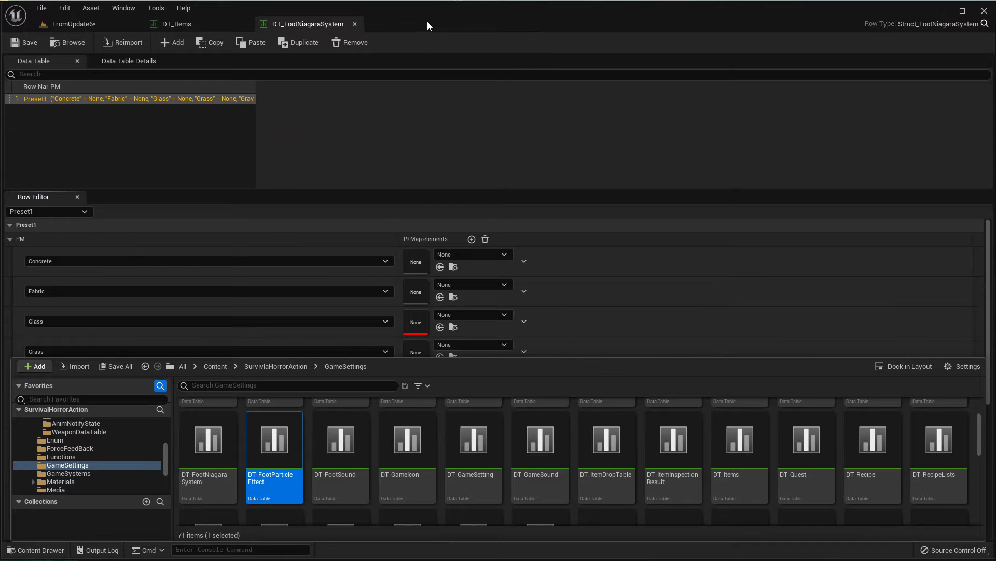
{"action": "double_click", "coordinate": [274, 448]}
{"action": "key", "text": "ctrl+space"}
{"action": "double_click", "coordinate": [359, 460]}
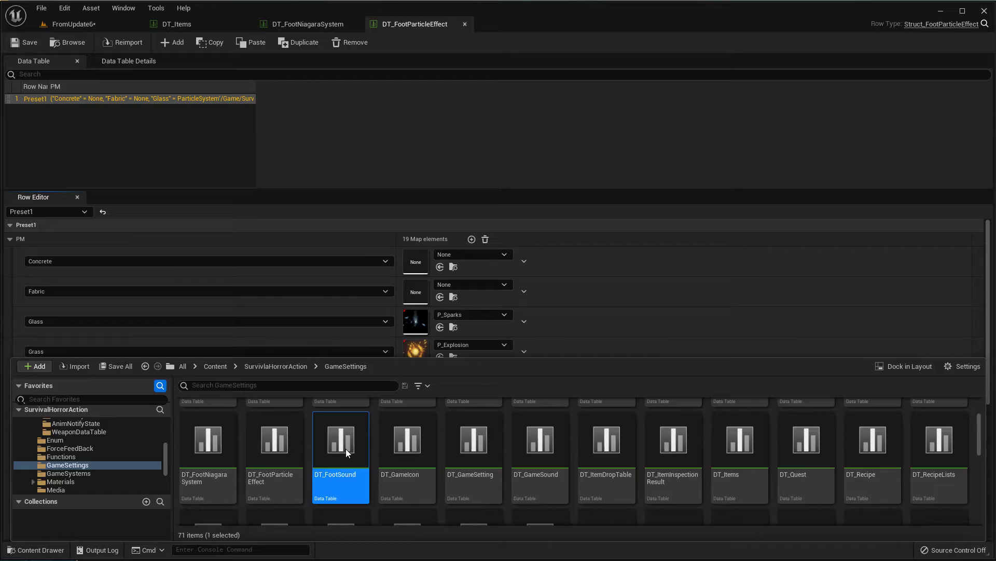
{"action": "key", "text": "ctrl+space"}
{"action": "left_click", "coordinate": [432, 236]}
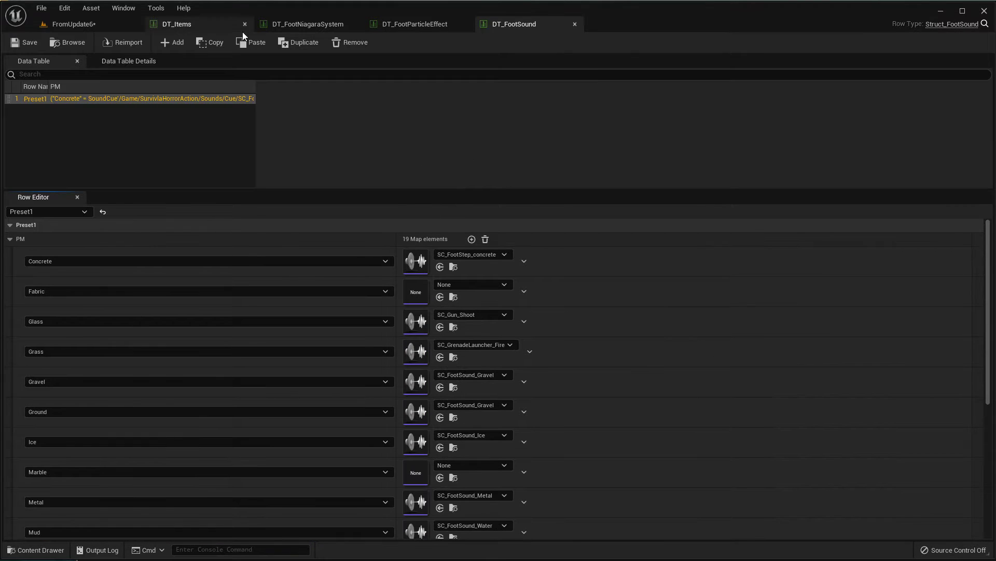
{"action": "left_click", "coordinate": [304, 23]}
{"action": "scroll", "coordinate": [222, 272], "scroll_direction": "down", "scroll_amount": 1}
{"action": "scroll", "coordinate": [303, 426], "scroll_direction": "down", "scroll_amount": 5}
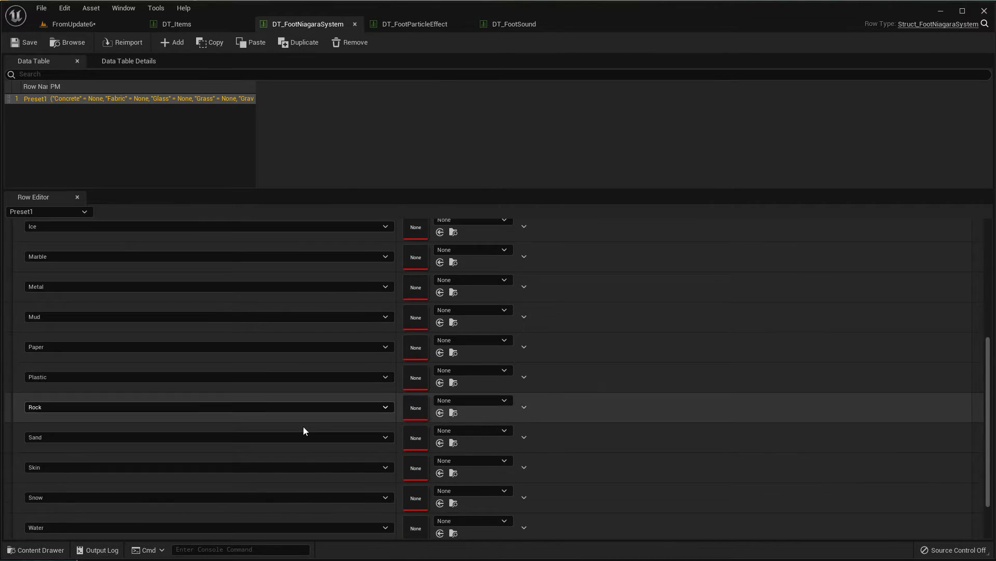
{"action": "scroll", "coordinate": [302, 457], "scroll_direction": "down", "scroll_amount": 2}
{"action": "scroll", "coordinate": [381, 331], "scroll_direction": "up", "scroll_amount": 3}
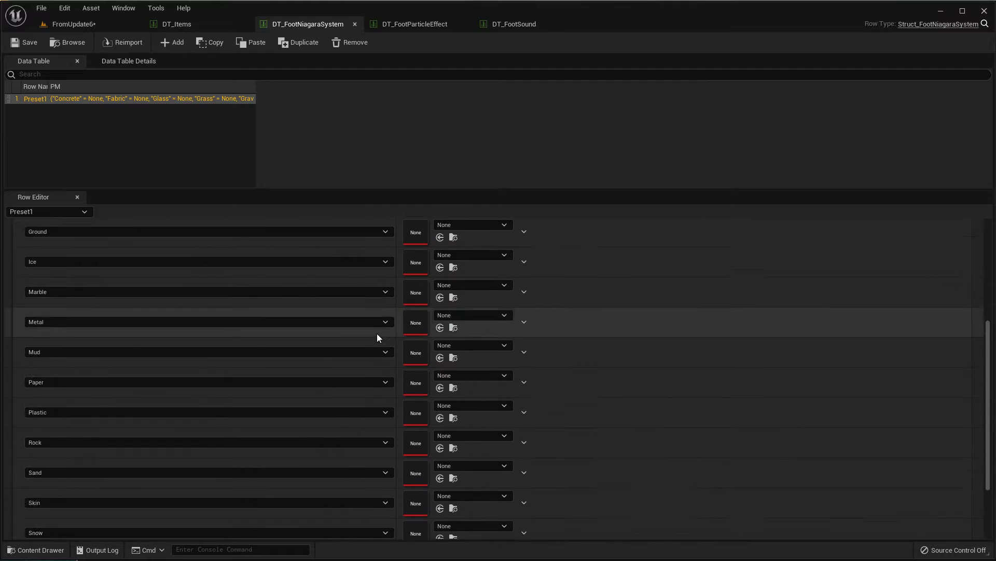
{"action": "scroll", "coordinate": [377, 334], "scroll_direction": "up", "scroll_amount": 4}
Step: Review DT_FootParticleEffect's Snow, Water, Wood and Default effects, then go back to FromUpdate6
{"action": "left_click", "coordinate": [402, 25]}
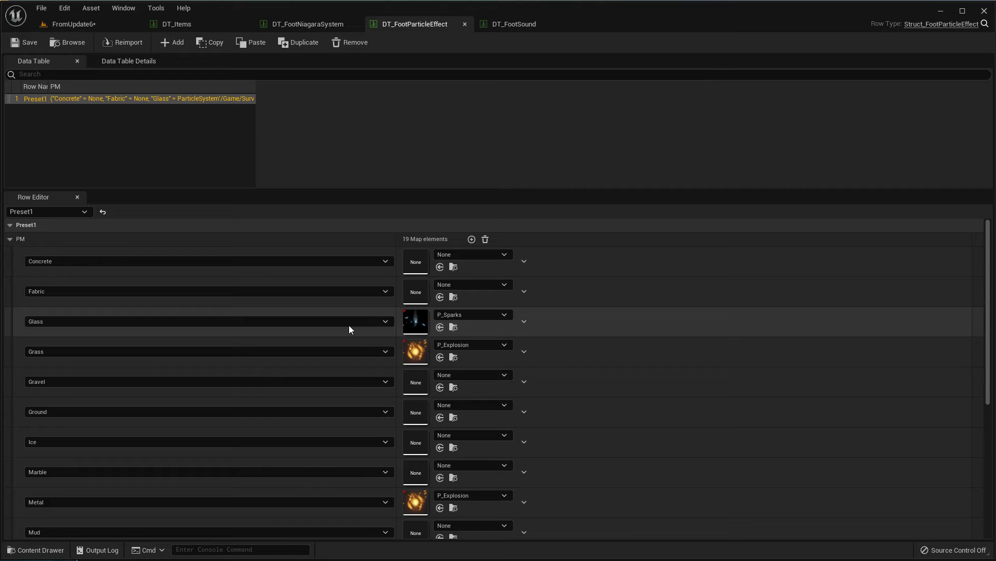
{"action": "scroll", "coordinate": [129, 339], "scroll_direction": "down", "scroll_amount": 5}
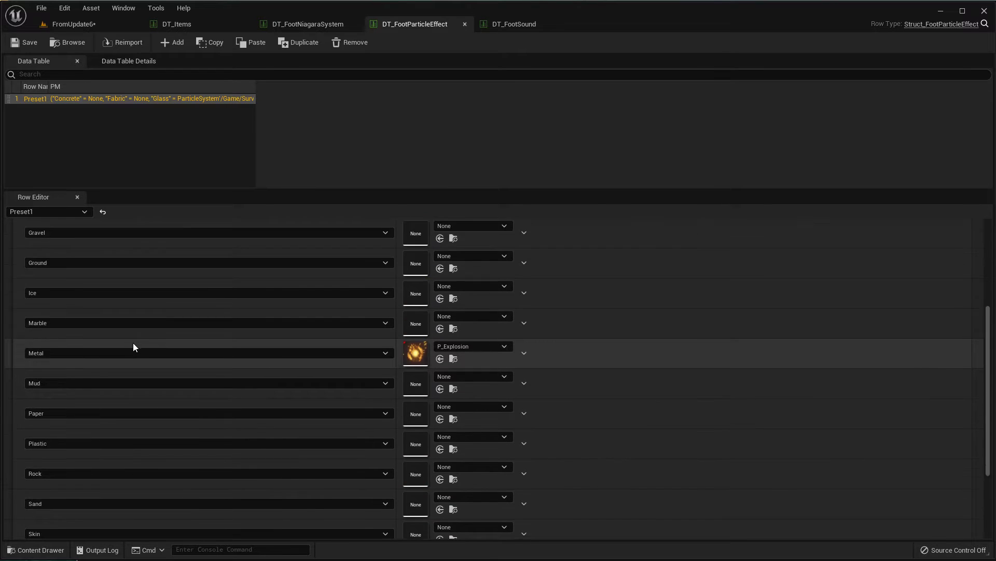
{"action": "scroll", "coordinate": [133, 343], "scroll_direction": "down", "scroll_amount": 4}
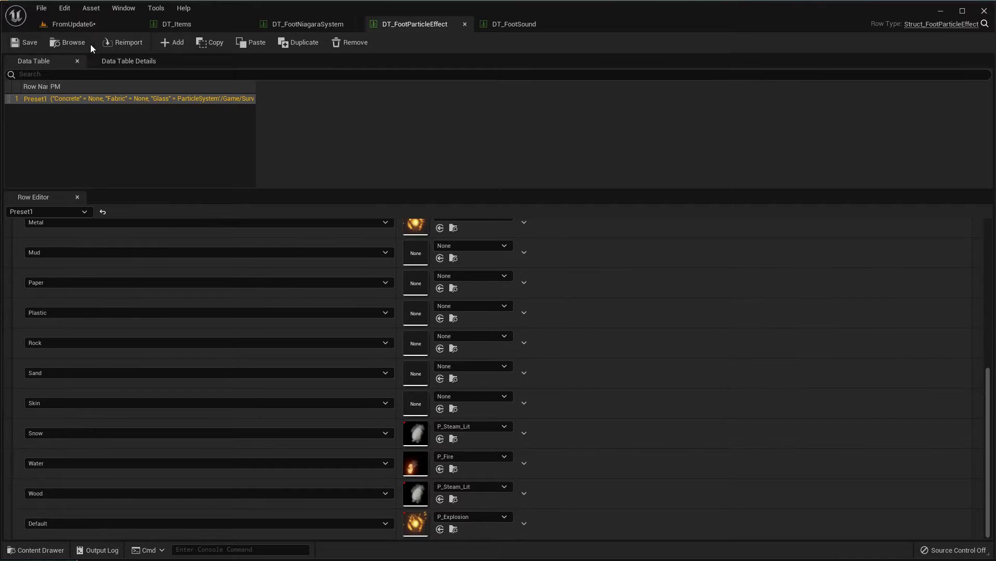
{"action": "left_click", "coordinate": [74, 23]}
Step: Select the SM_Cube84 floor tile and open its MI_PrototypeGrid_Gray material instance
{"action": "left_click", "coordinate": [607, 370]}
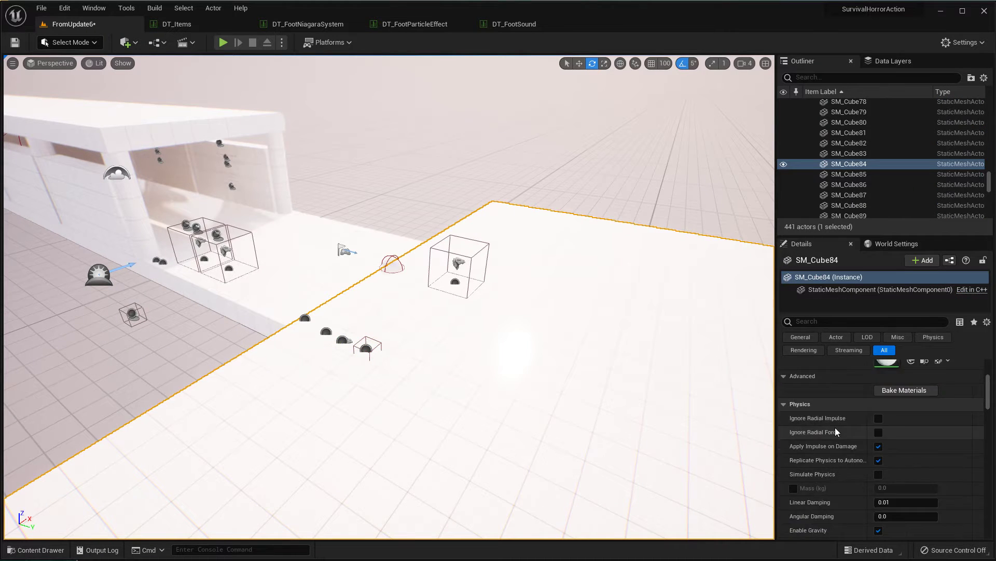
{"action": "scroll", "coordinate": [934, 471], "scroll_direction": "up", "scroll_amount": 2}
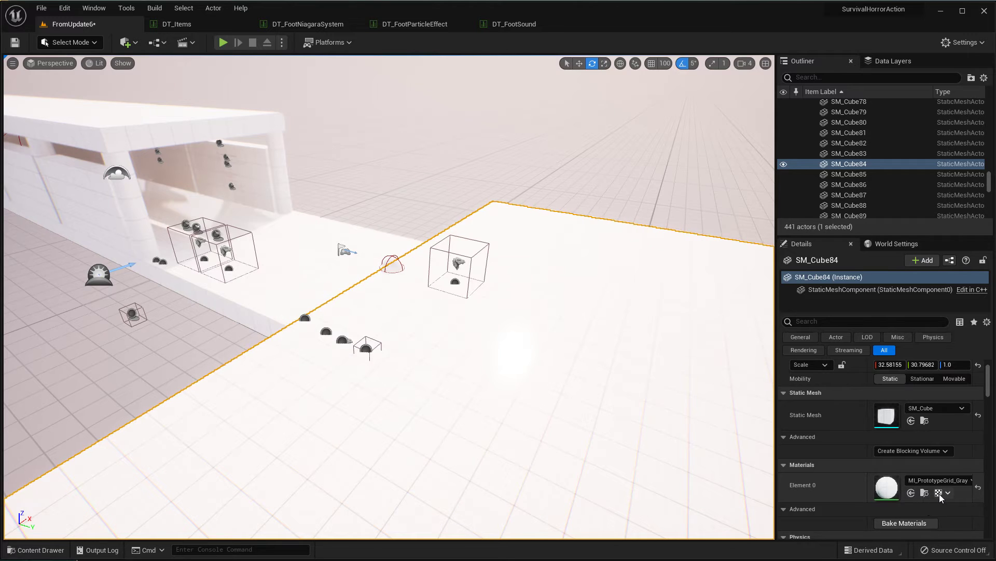
{"action": "left_click", "coordinate": [958, 507]}
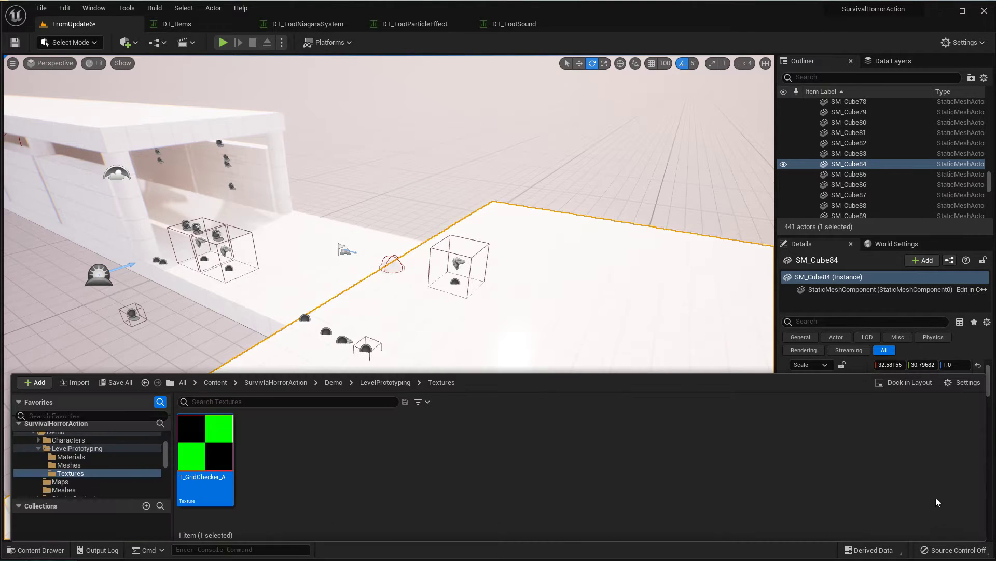
{"action": "left_click", "coordinate": [918, 335]}
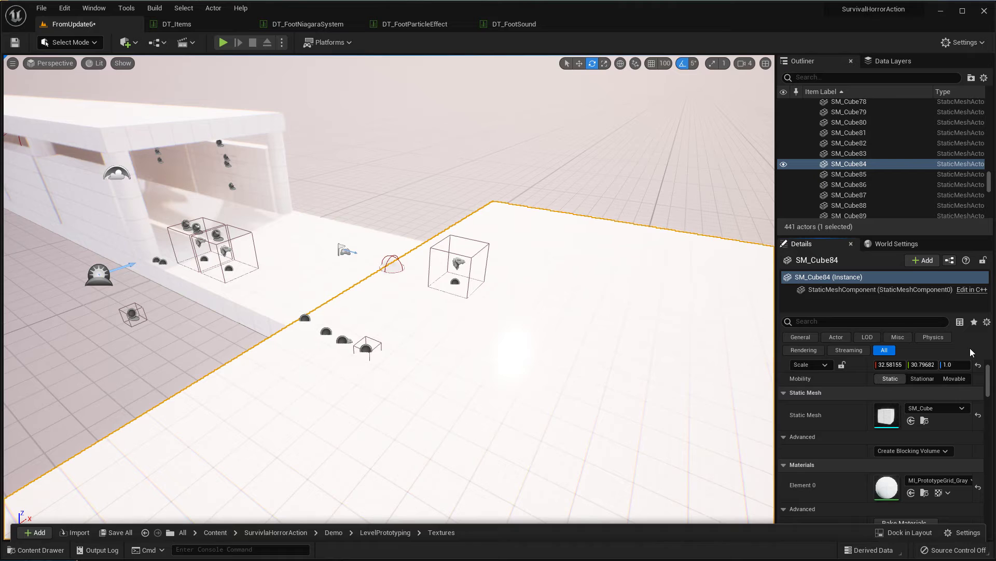
{"action": "left_click", "coordinate": [924, 493]}
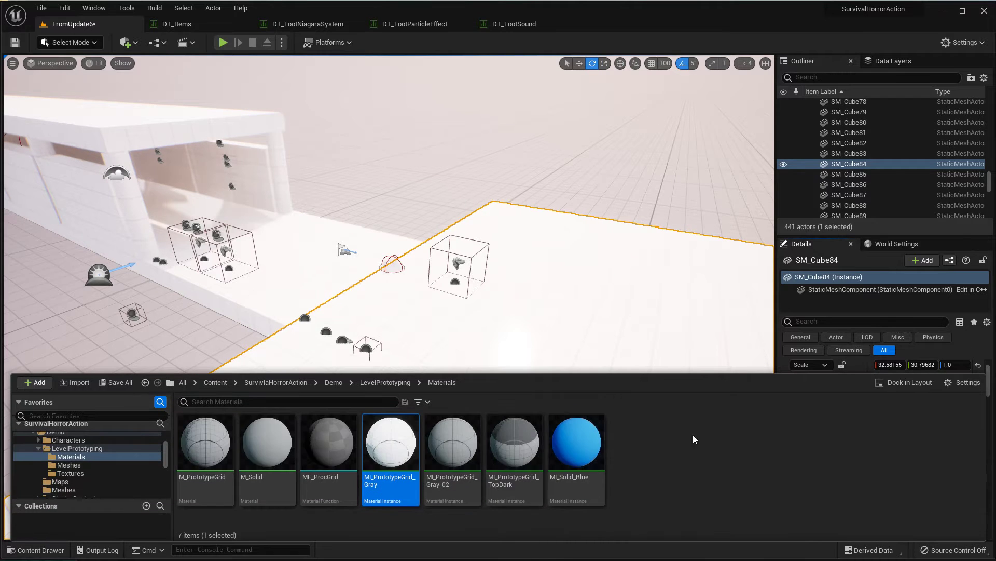
{"action": "double_click", "coordinate": [383, 451]}
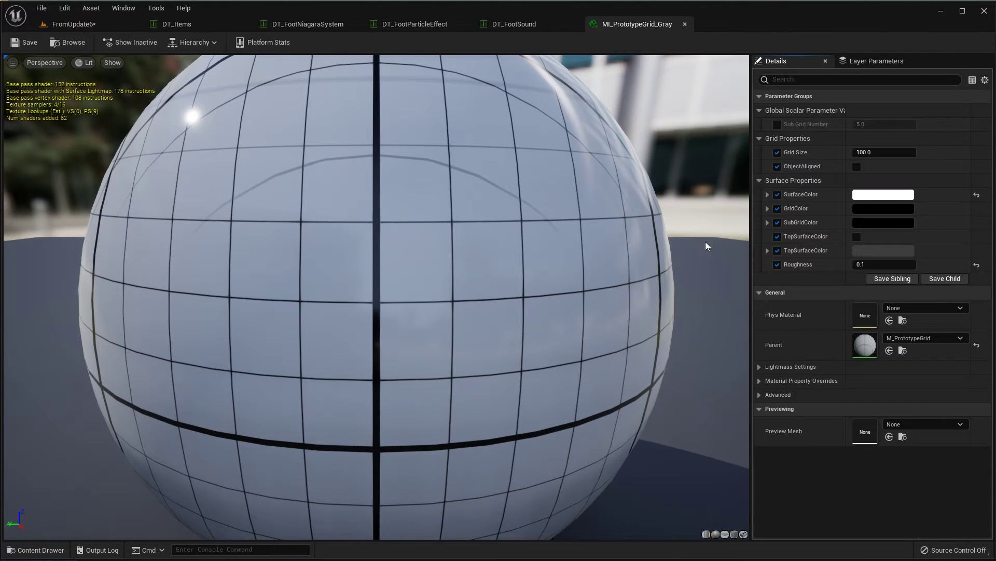
Step: Close the material instance, recheck the Niagara and particle footstep tables, and return to FromUpdate6
{"action": "middle_click", "coordinate": [630, 26]}
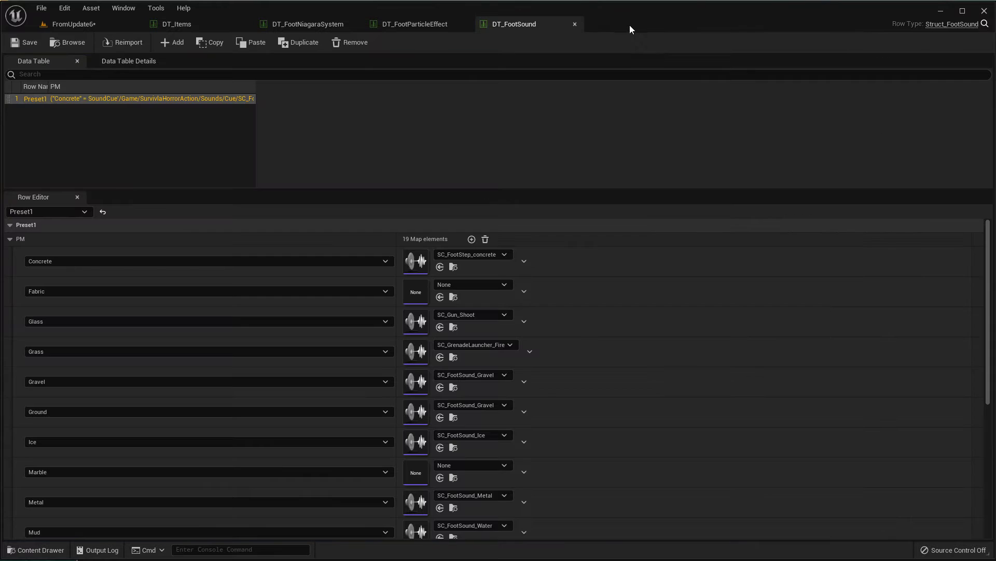
{"action": "left_click", "coordinate": [943, 14]}
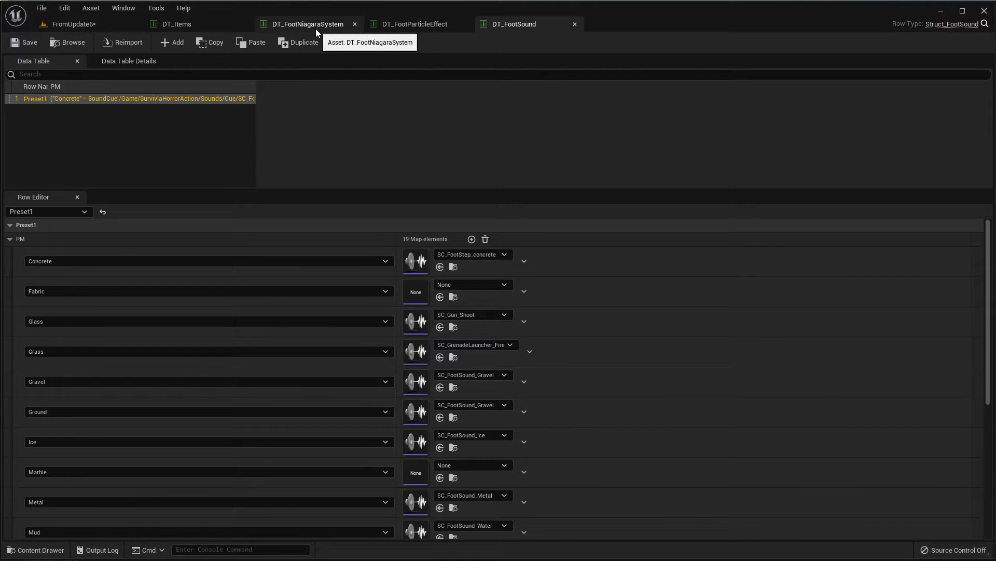
{"action": "left_click", "coordinate": [307, 24]}
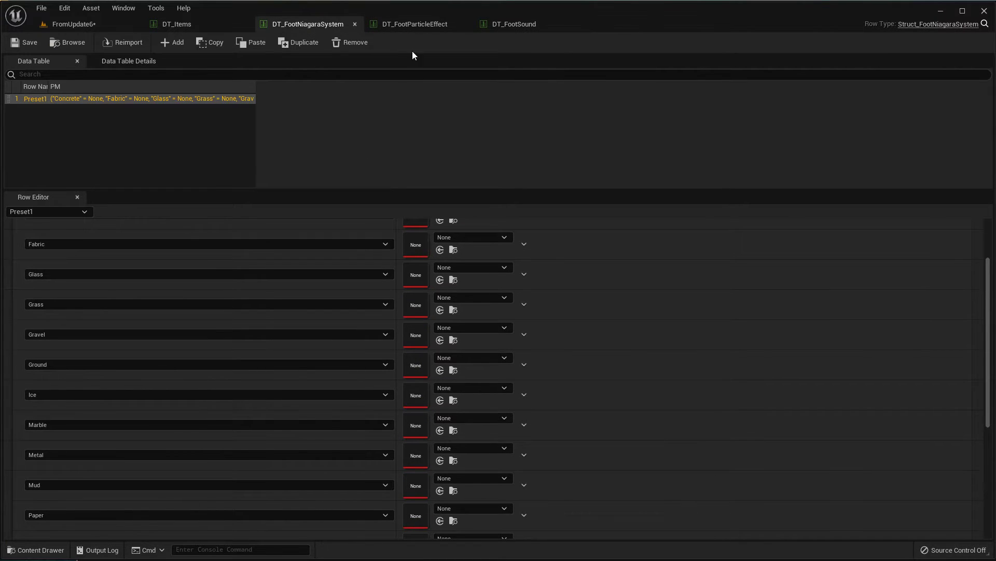
{"action": "left_click", "coordinate": [414, 24]}
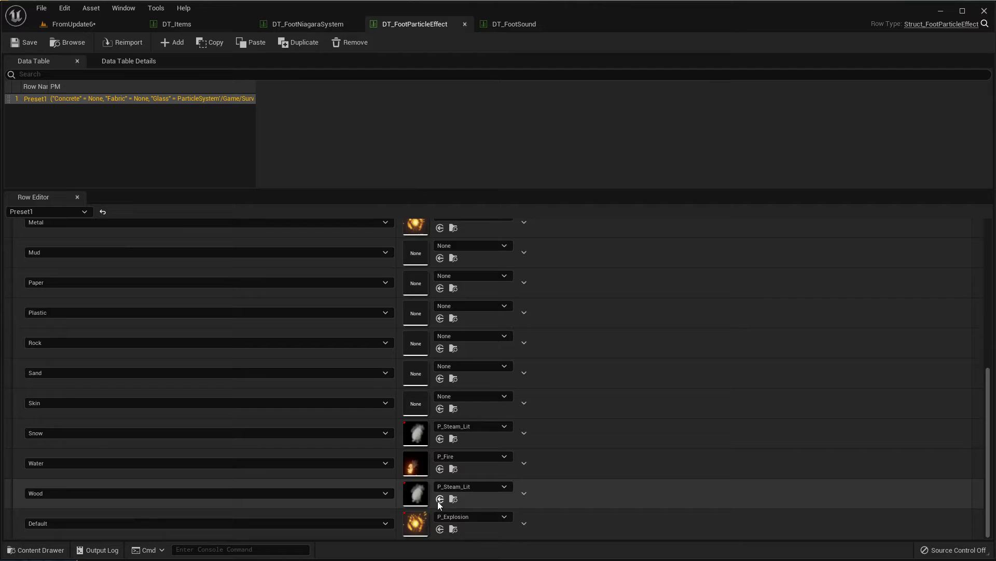
{"action": "left_click", "coordinate": [94, 24]}
Step: Duplicate the large floor and scale the copy down into a small tile
{"action": "middle_click_drag", "start_coordinate": [412, 231], "coordinate": [374, 235]}
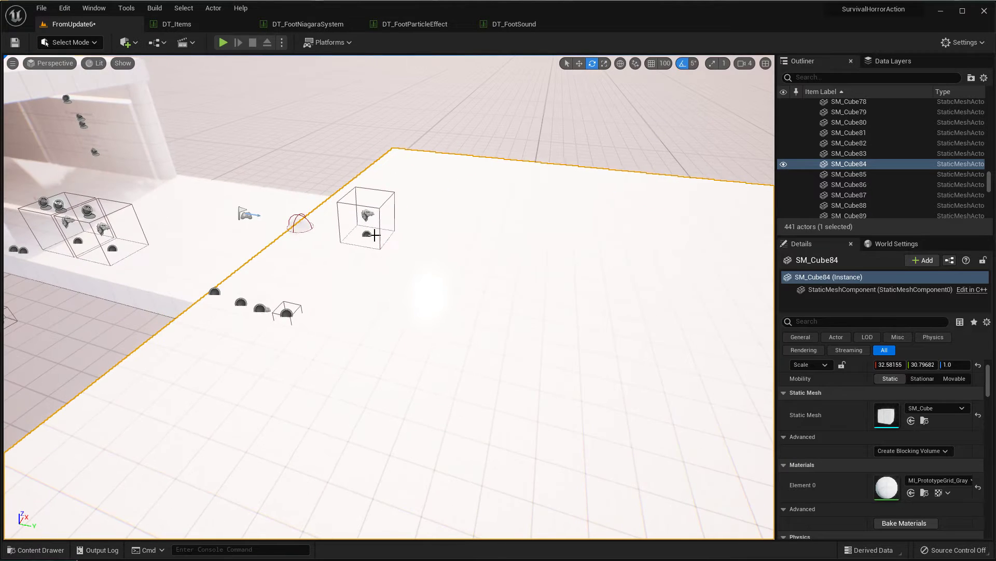
{"action": "left_click_drag", "start_coordinate": [367, 250], "coordinate": [326, 315]}
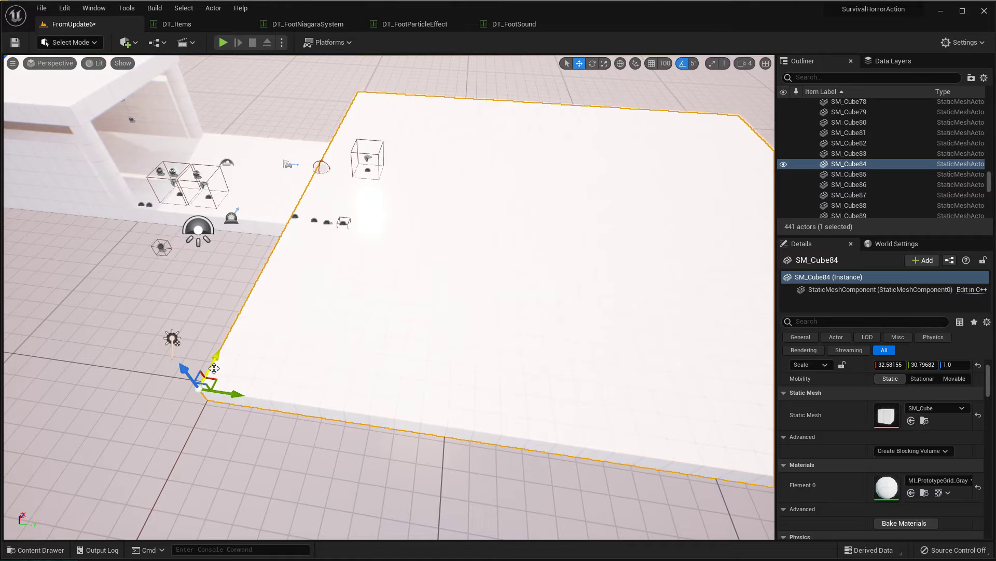
{"action": "mouse_move", "coordinate": [214, 369]}
{"action": "left_mouse_down", "text": "alt"}
{"action": "mouse_move", "coordinate": [333, 171]}
{"action": "mouse_move", "coordinate": [292, 204]}
{"action": "left_mouse_up", "text": "alt"}
{"action": "key", "text": "e"}
{"action": "key", "text": "r"}
{"action": "right_click_drag", "start_coordinate": [427, 220], "coordinate": [436, 226]}
{"action": "key", "text": "w"}
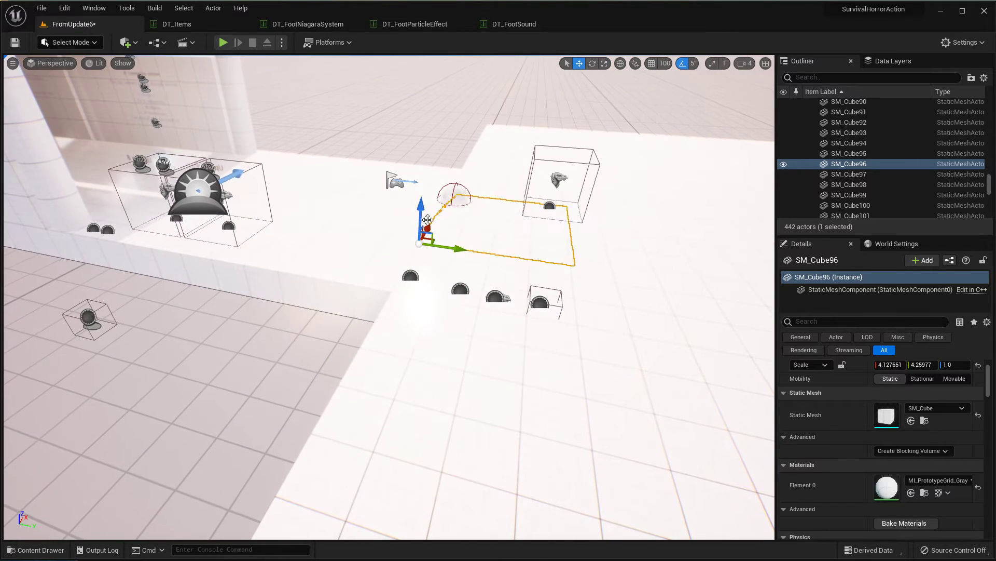
{"action": "mouse_move", "coordinate": [427, 221]}
{"action": "left_mouse_down"}
{"action": "mouse_move", "coordinate": [420, 240]}
{"action": "mouse_move", "coordinate": [597, 274]}
{"action": "left_mouse_up"}
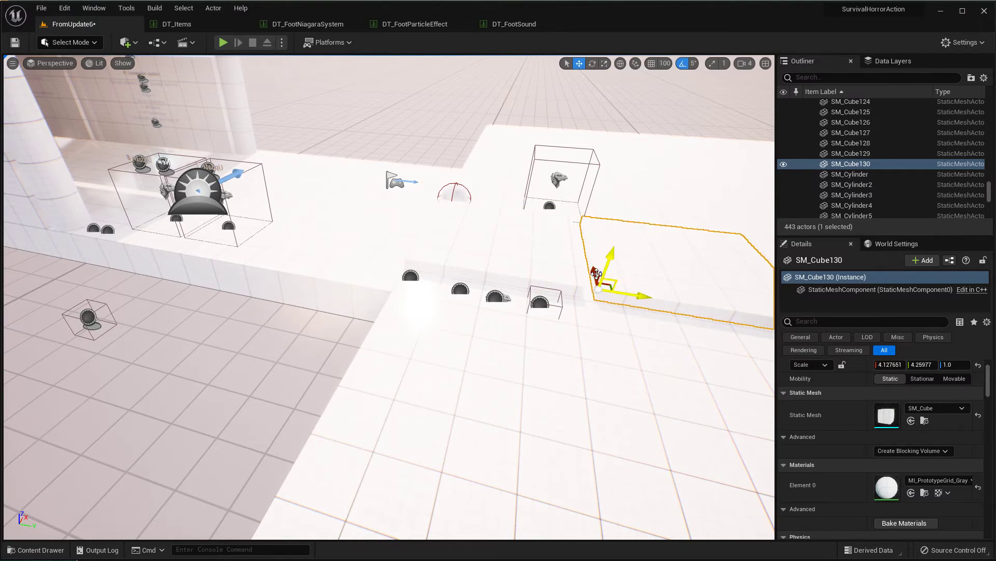
Step: Add two more tile copies along X, forming a row of three
{"action": "right_click_drag", "start_coordinate": [605, 288], "coordinate": [561, 270]}
{"action": "left_click_drag", "start_coordinate": [499, 269], "coordinate": [640, 268], "text": "alt"}
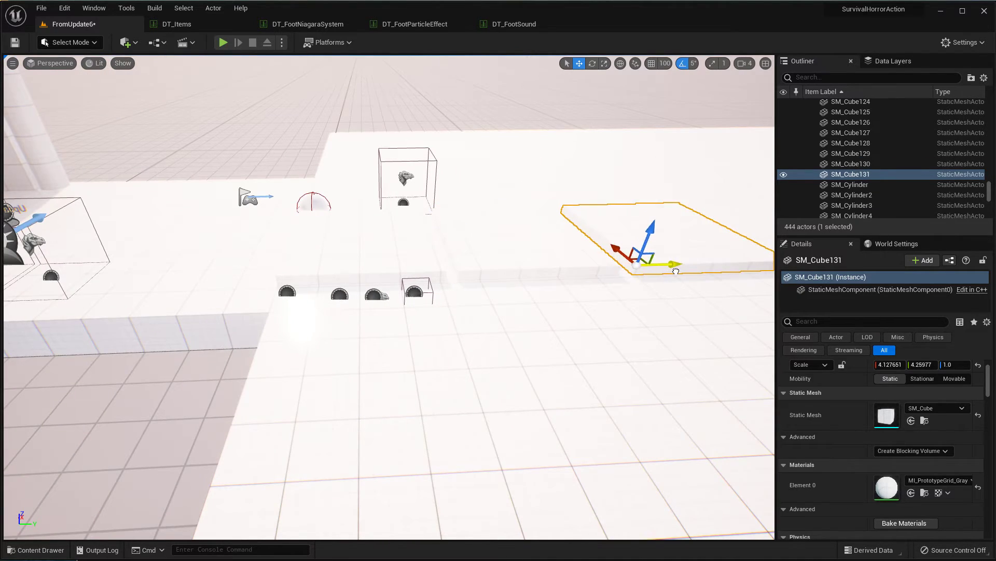
{"action": "mouse_move", "coordinate": [641, 268]}
{"action": "right_mouse_down"}
{"action": "mouse_move", "coordinate": [624, 281]}
{"action": "mouse_move", "coordinate": [403, 309]}
{"action": "right_mouse_up"}
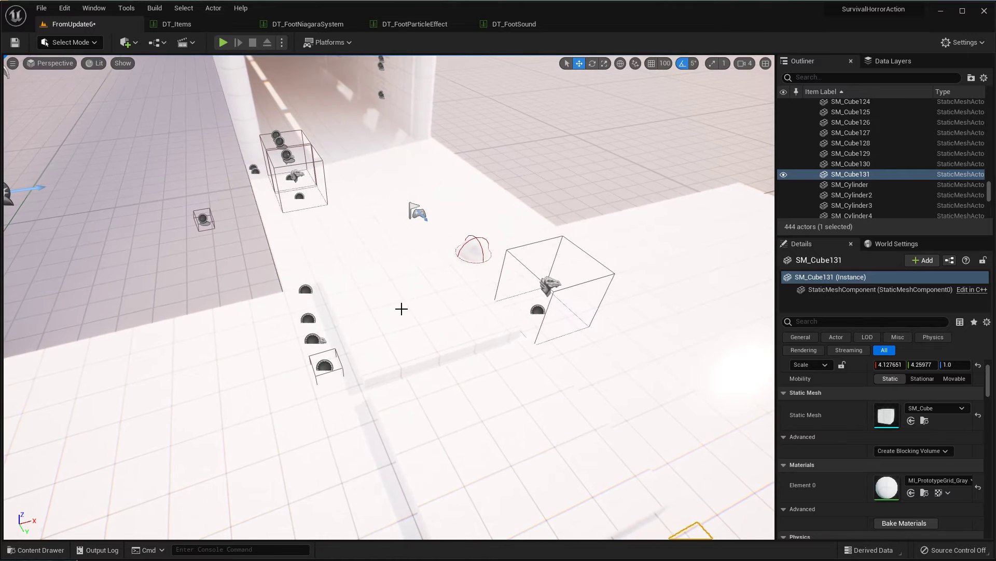
{"action": "left_click", "coordinate": [405, 311]}
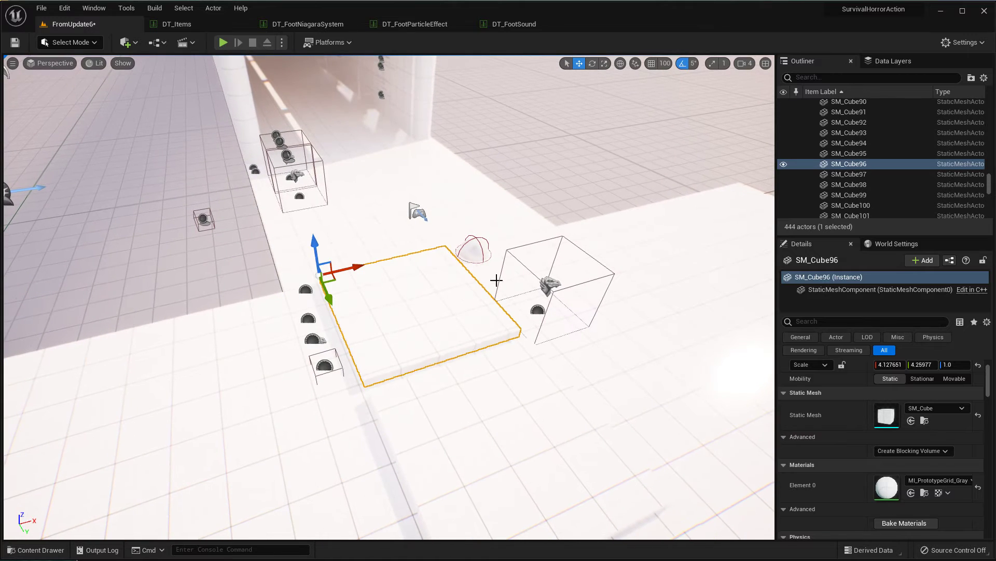
Step: Create a new material named 1 and duplicate it into materials 2 and 3
{"action": "left_click", "coordinate": [41, 551]}
{"action": "right_click", "coordinate": [673, 472]}
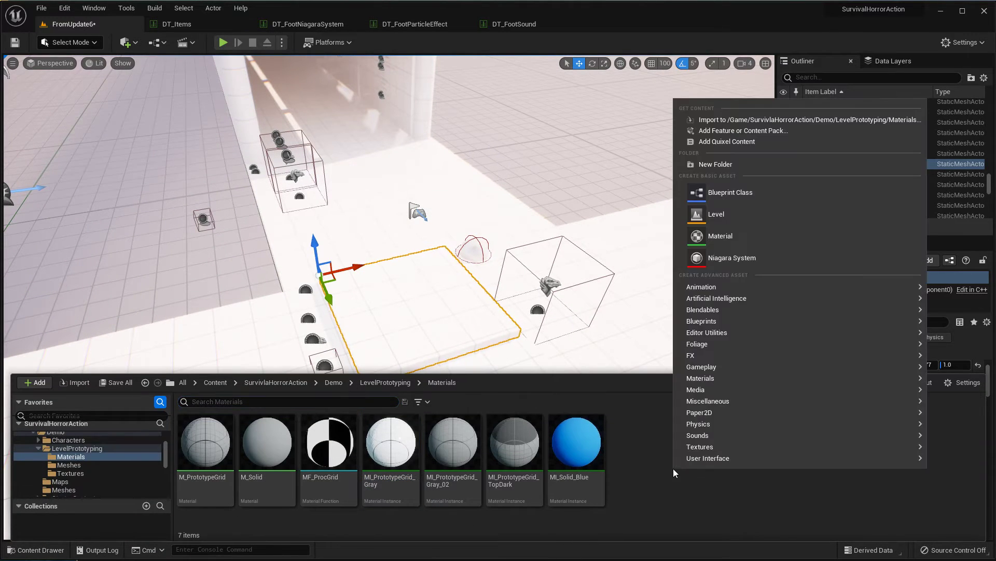
{"action": "left_click", "coordinate": [724, 235]}
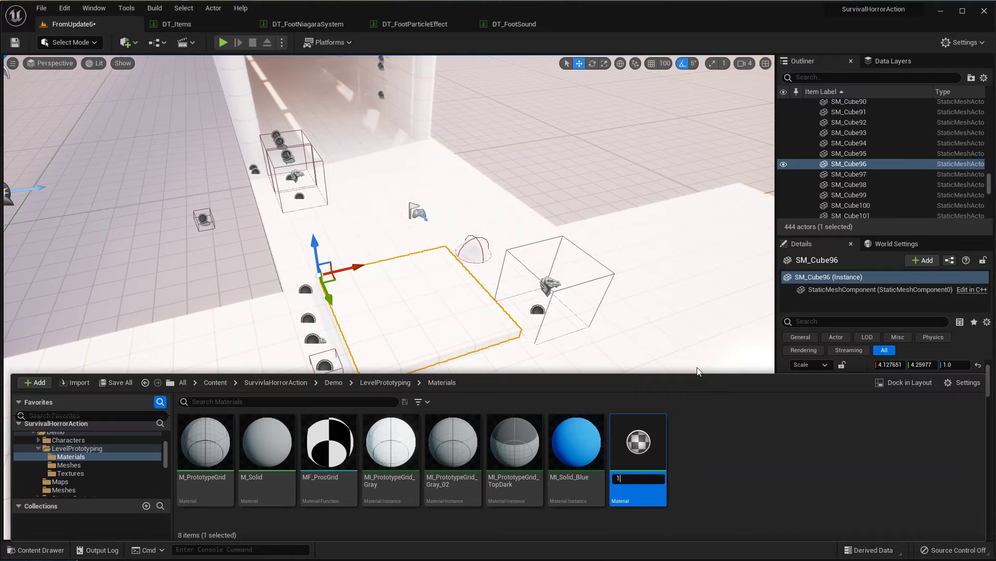
{"action": "key", "text": "Return"}
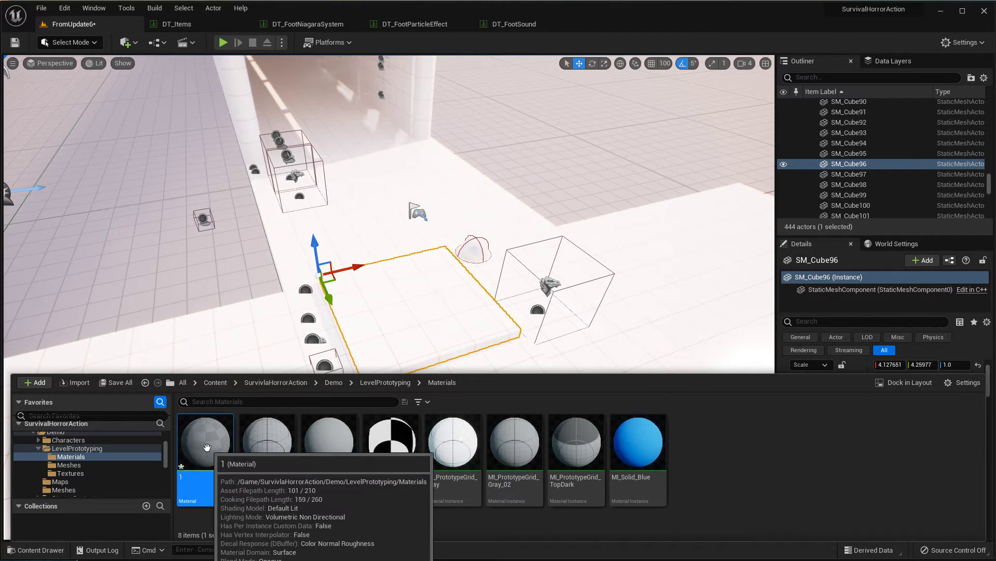
{"action": "right_click", "coordinate": [209, 450]}
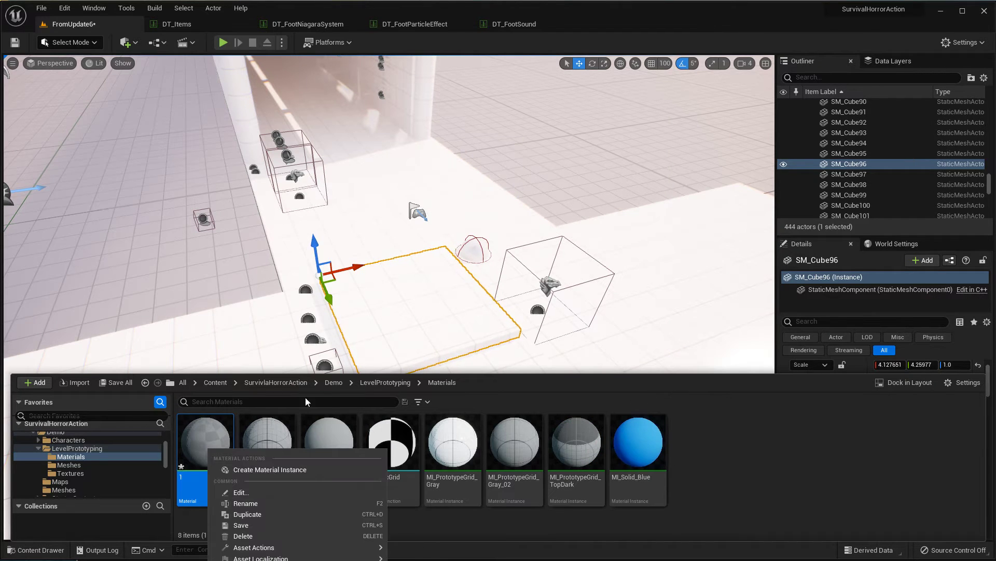
{"action": "left_click", "coordinate": [263, 513]}
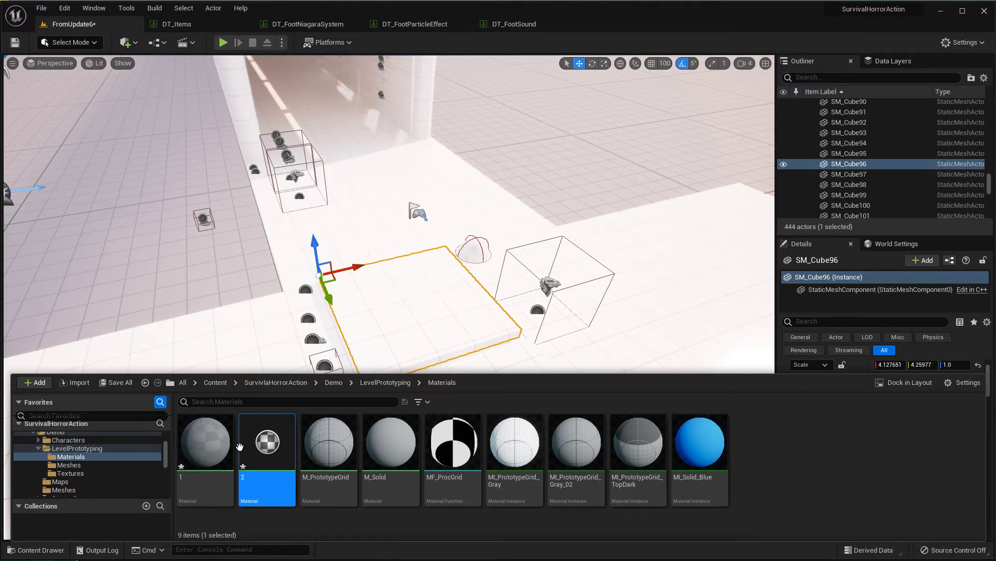
{"action": "right_click", "coordinate": [268, 444]}
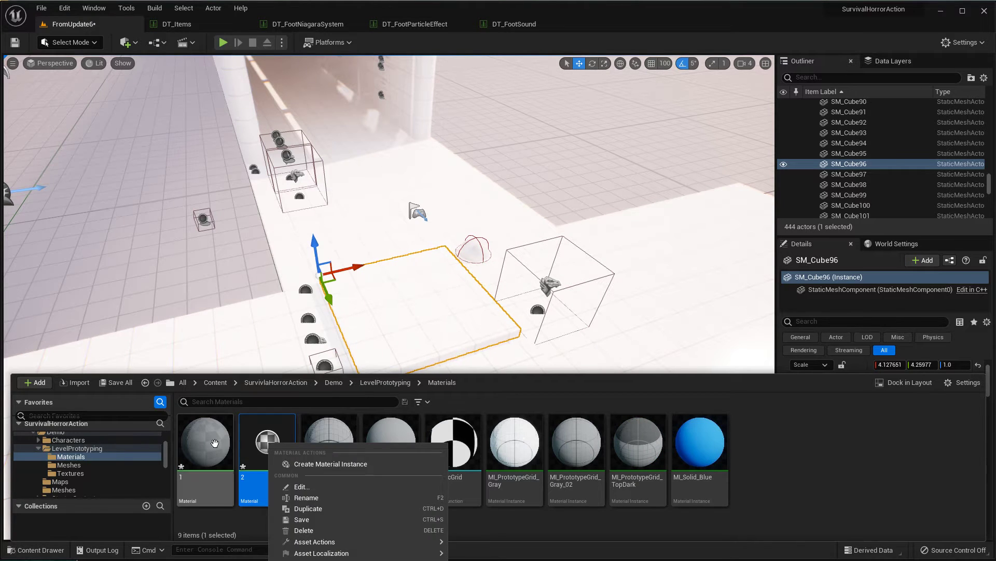
{"action": "left_click", "coordinate": [308, 508]}
{"action": "key", "text": "Return"}
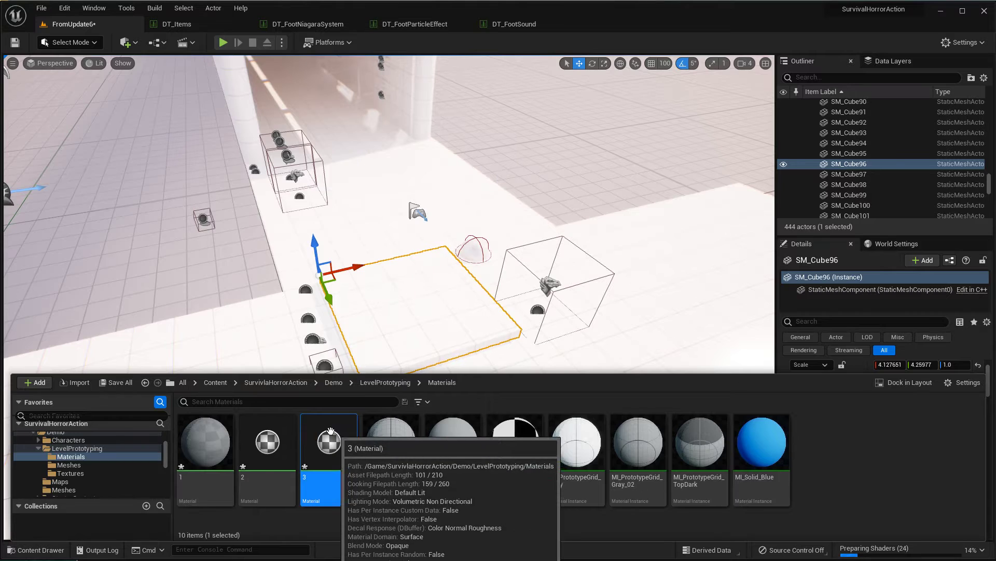
Step: Apply materials 1, 2 and 3 to the left, middle and right tiles
{"action": "right_click_drag", "start_coordinate": [412, 307], "coordinate": [398, 303]}
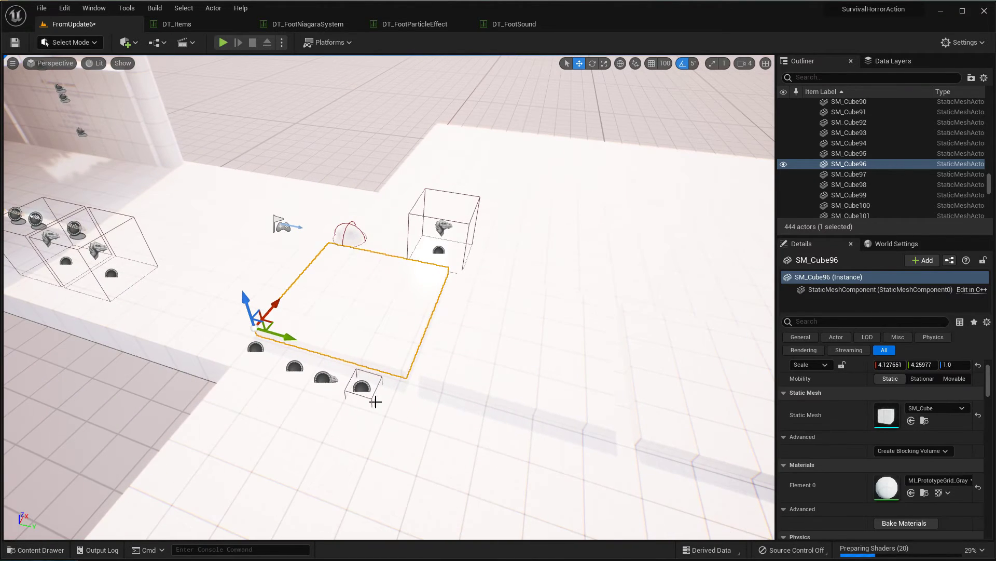
{"action": "key", "text": "ctrl+space"}
{"action": "left_click_drag", "start_coordinate": [205, 471], "coordinate": [330, 321]}
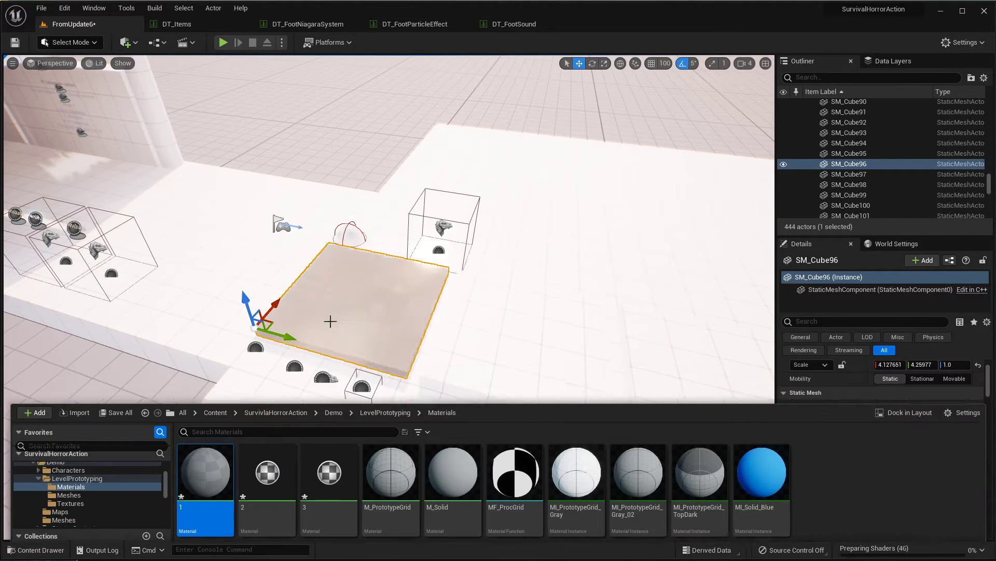
{"action": "key", "text": "ctrl+space"}
{"action": "left_click_drag", "start_coordinate": [335, 467], "coordinate": [534, 374]}
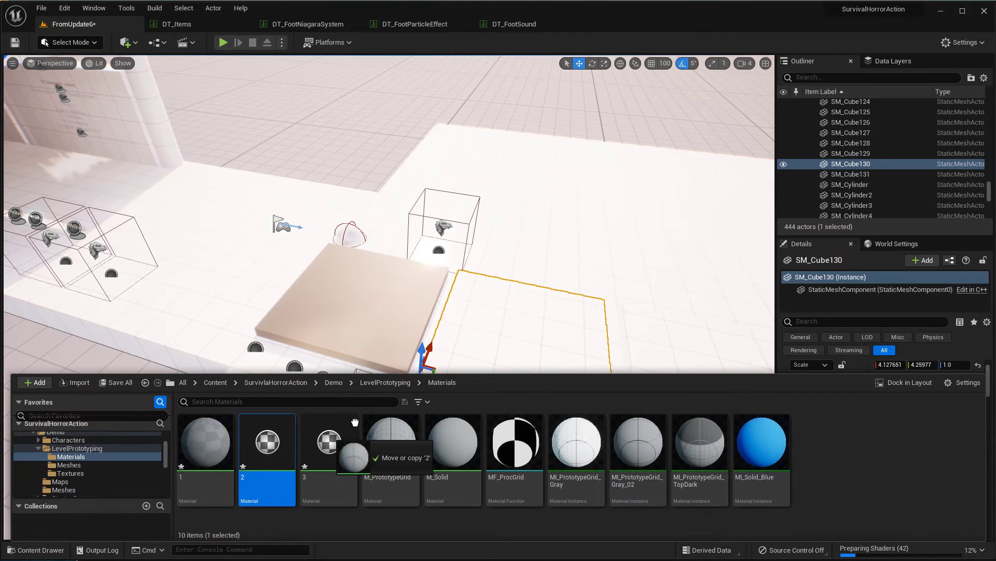
{"action": "key", "text": "ctrl+space"}
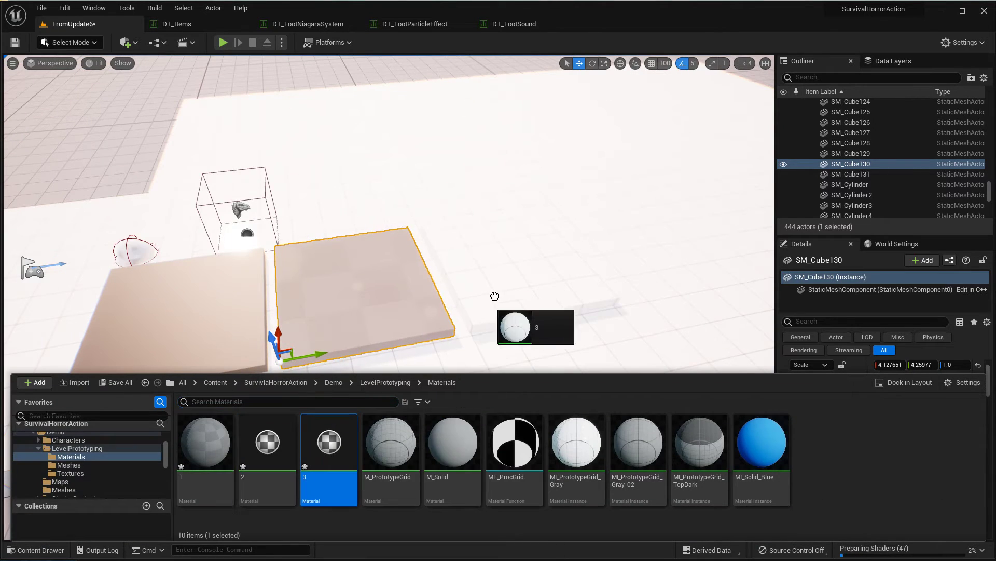
{"action": "left_click_drag", "start_coordinate": [327, 471], "coordinate": [480, 296]}
{"action": "key", "text": "ctrl+space"}
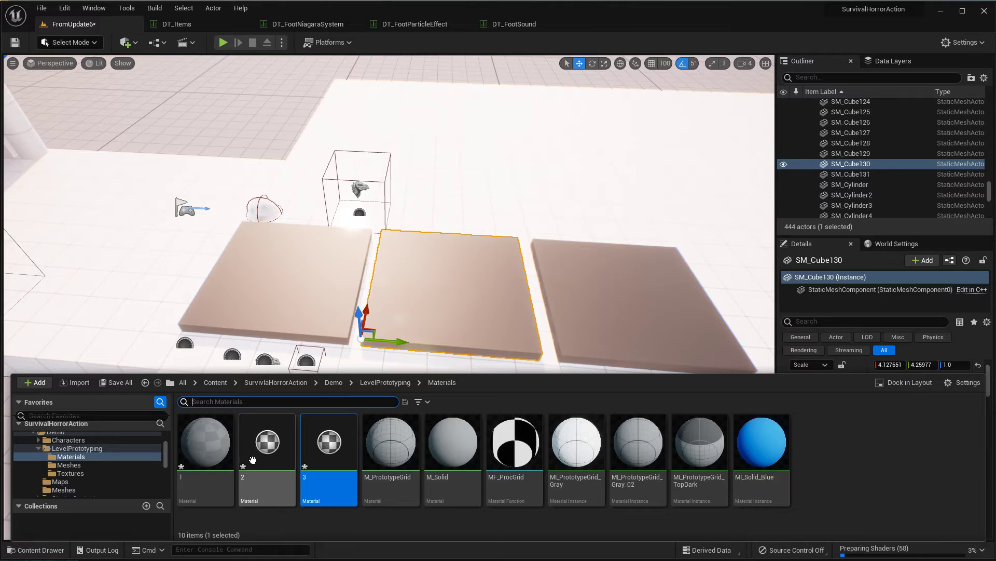
Step: Open materials 1, 2 and 3 in their own material editors
{"action": "double_click", "coordinate": [206, 460]}
{"action": "key", "text": "ctrl+space"}
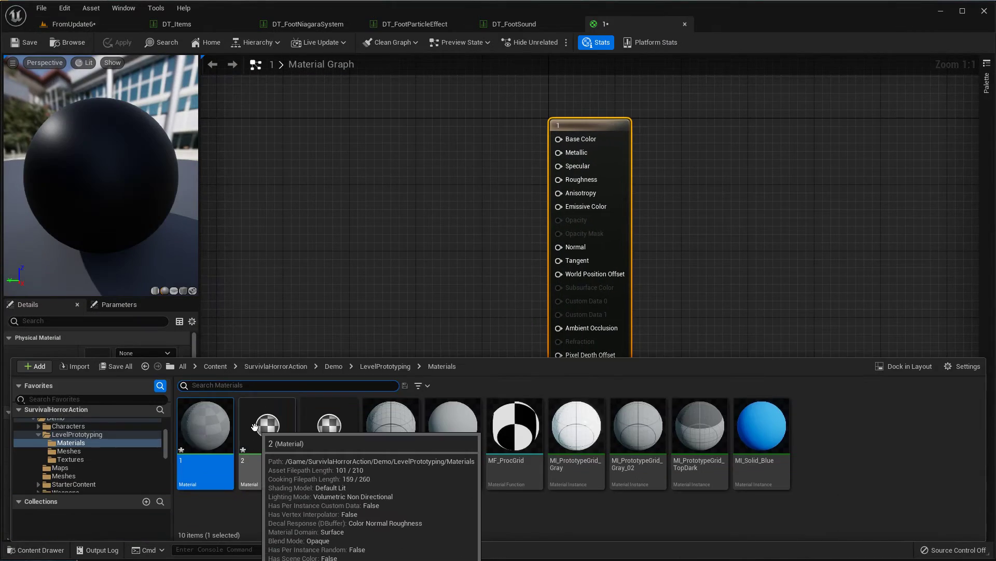
{"action": "double_click", "coordinate": [255, 427]}
{"action": "key", "text": "ctrl+space"}
{"action": "left_click", "coordinate": [324, 421]}
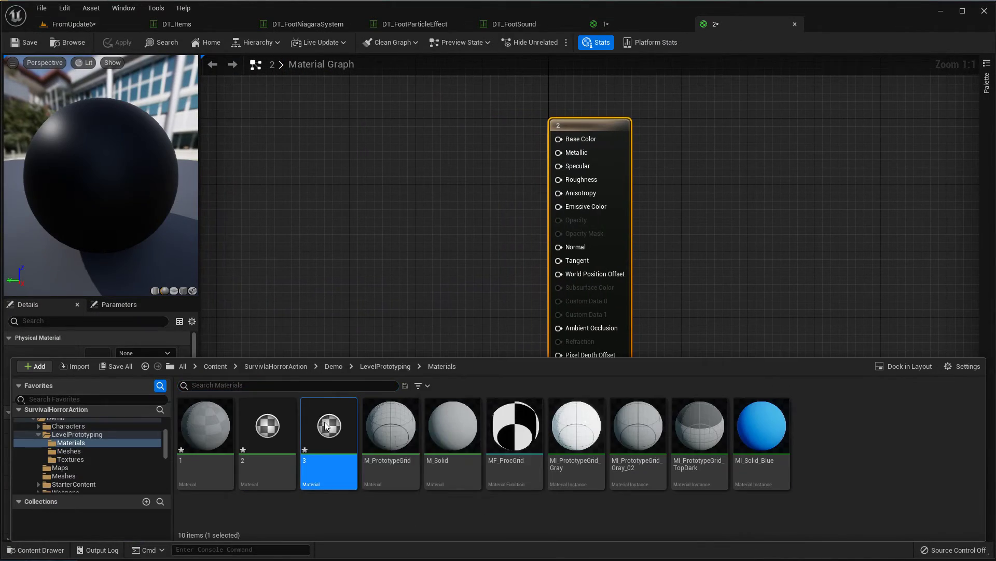
{"action": "double_click", "coordinate": [325, 421]}
Step: Check material 1's Phys Material options against the DT_FootParticleEffect surface list
{"action": "left_click", "coordinate": [647, 25]}
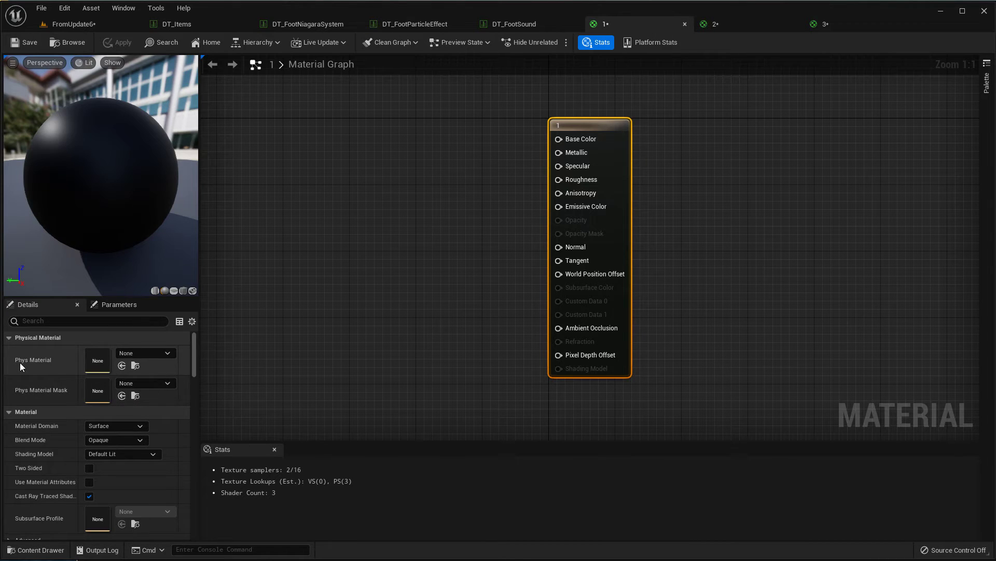
{"action": "left_click", "coordinate": [140, 355]}
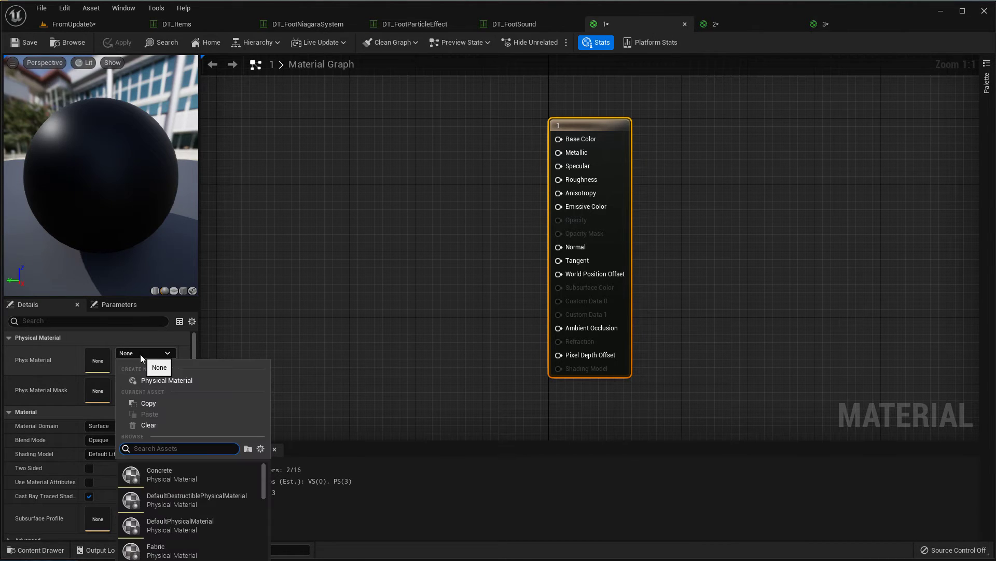
{"action": "left_click", "coordinate": [320, 222]}
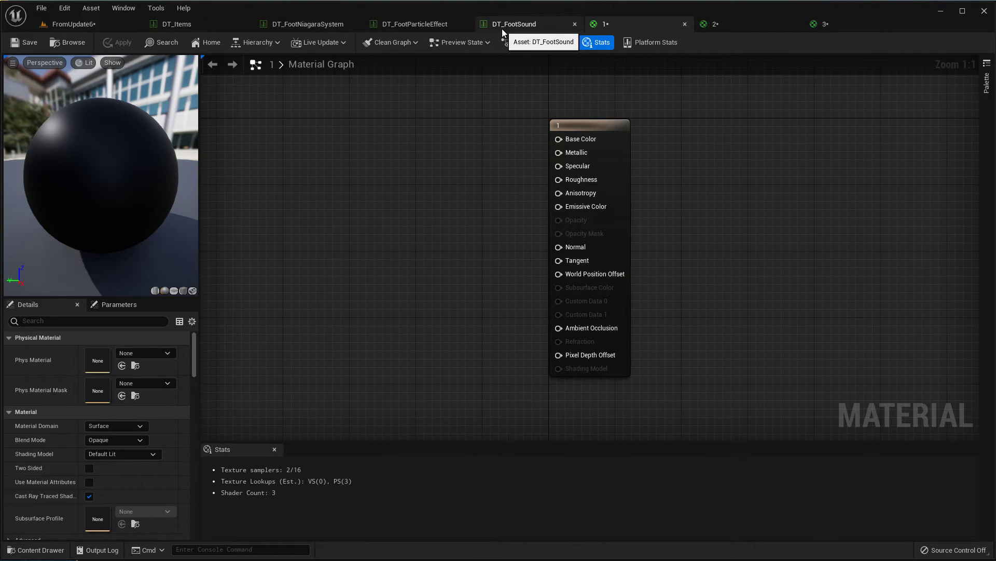
{"action": "left_click", "coordinate": [407, 27]}
{"action": "scroll", "coordinate": [342, 241], "scroll_direction": "up", "scroll_amount": 3}
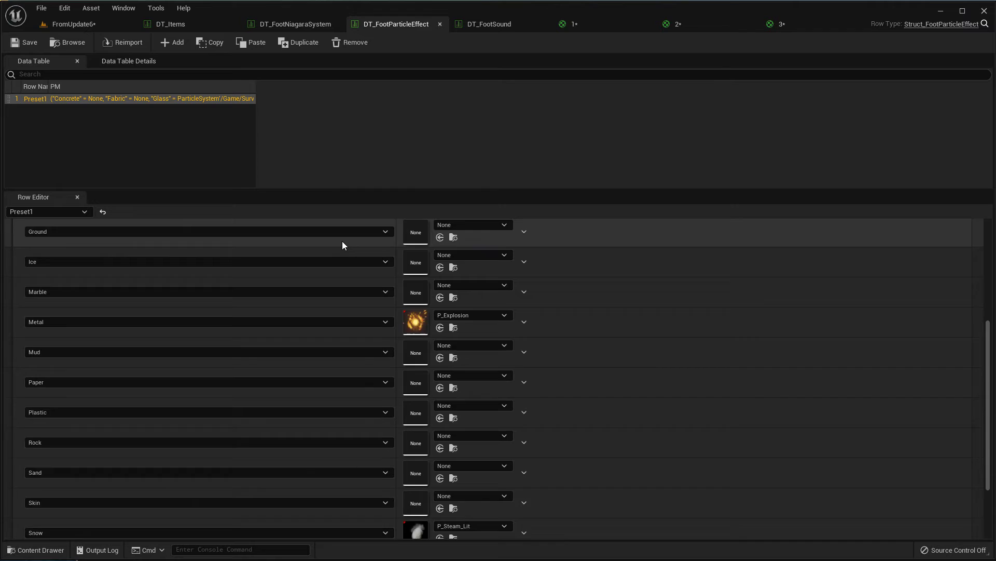
{"action": "scroll", "coordinate": [342, 245], "scroll_direction": "up", "scroll_amount": 3}
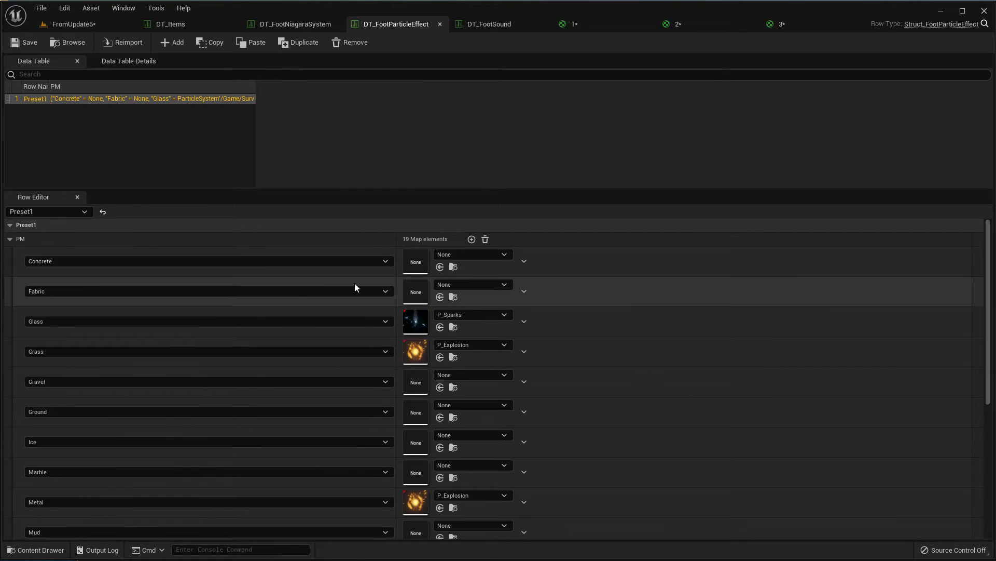
{"action": "scroll", "coordinate": [386, 307], "scroll_direction": "down", "scroll_amount": 3}
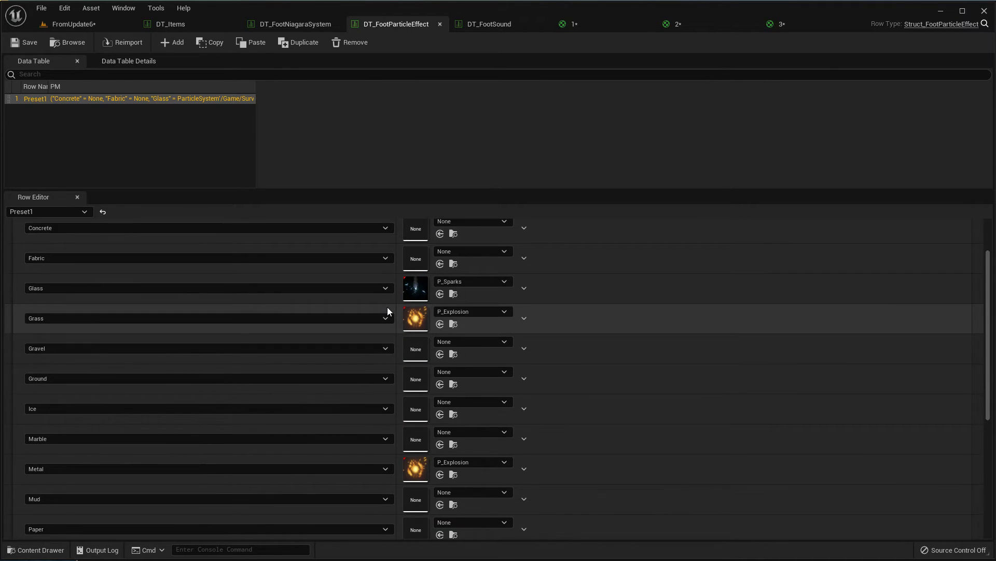
{"action": "scroll", "coordinate": [387, 307], "scroll_direction": "down", "scroll_amount": 3}
{"action": "scroll", "coordinate": [386, 309], "scroll_direction": "down", "scroll_amount": 3}
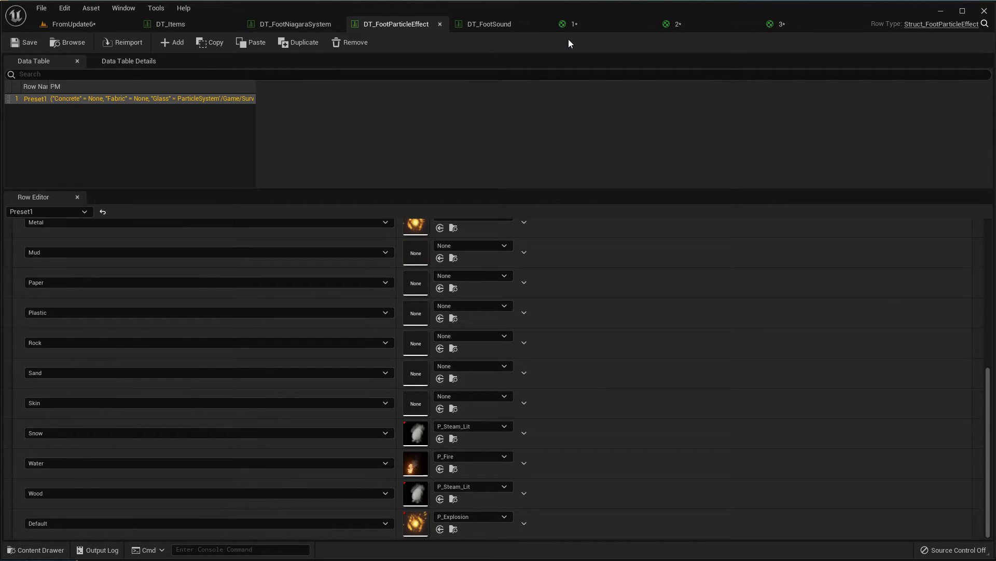
{"action": "left_click", "coordinate": [571, 24]}
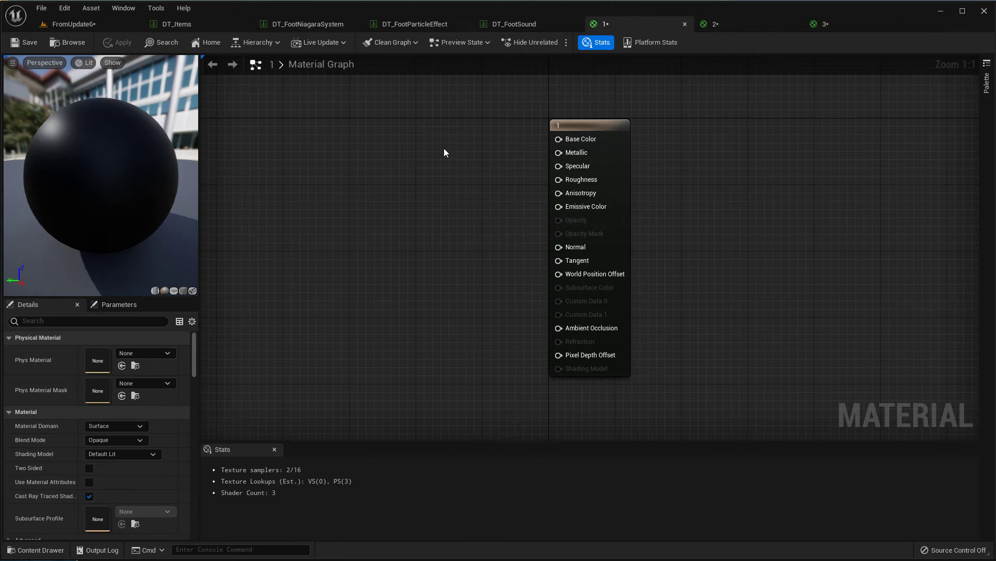
Step: Set material 1's physical material to Glass and save it
{"action": "left_click", "coordinate": [141, 355]}
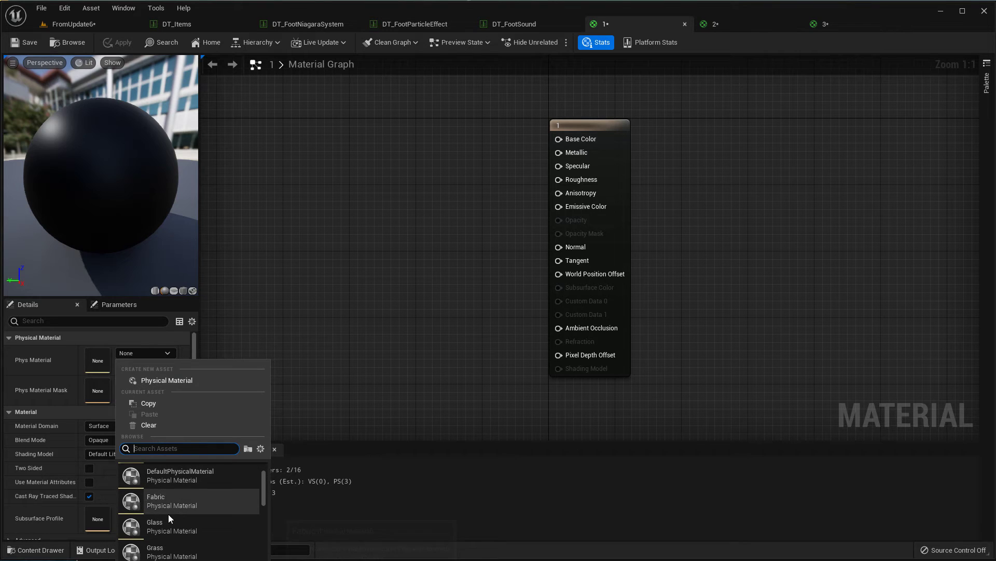
{"action": "left_click", "coordinate": [169, 520]}
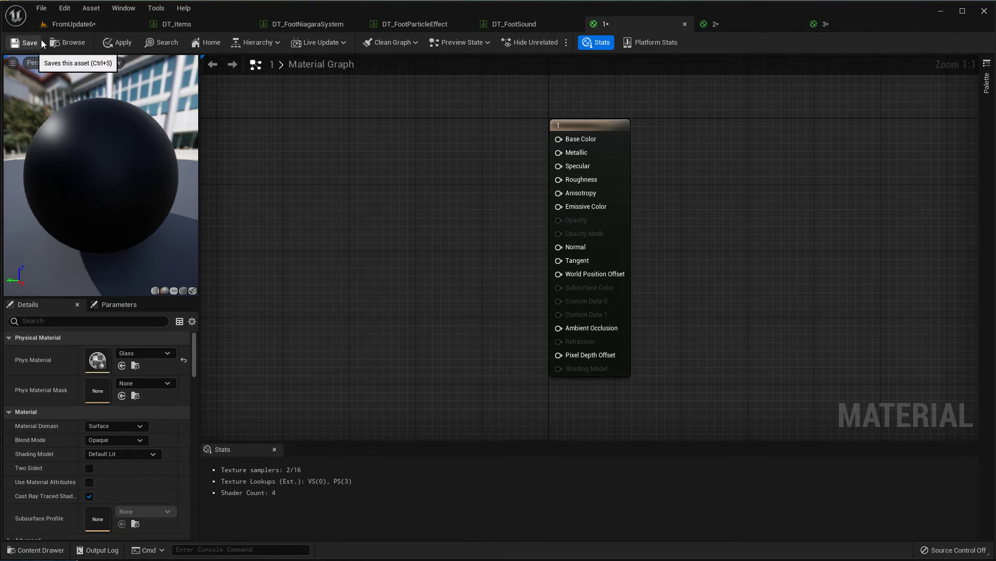
{"action": "left_click", "coordinate": [115, 40]}
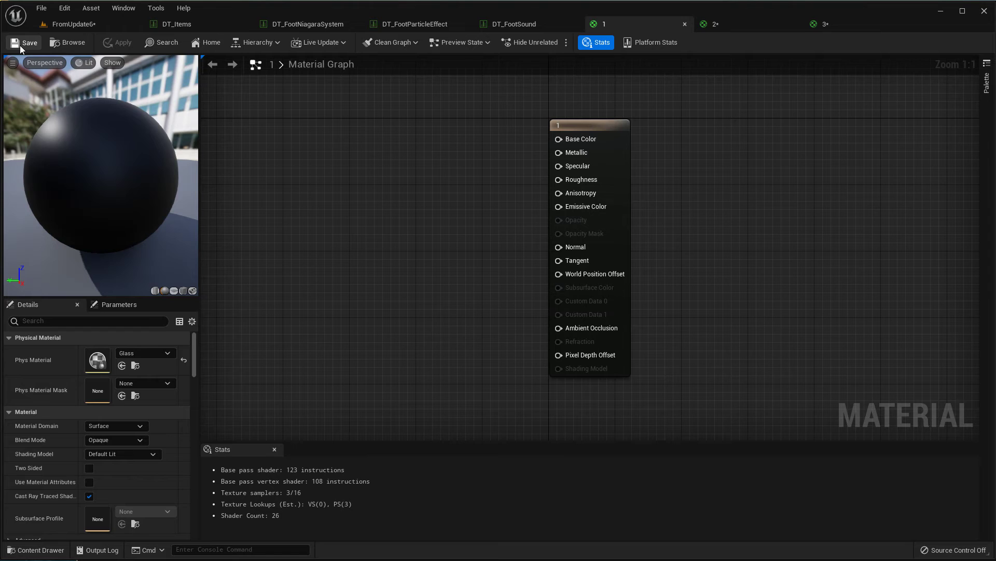
Step: On material 2's tab, set its Phys Material to Snow
{"action": "left_click", "coordinate": [732, 23]}
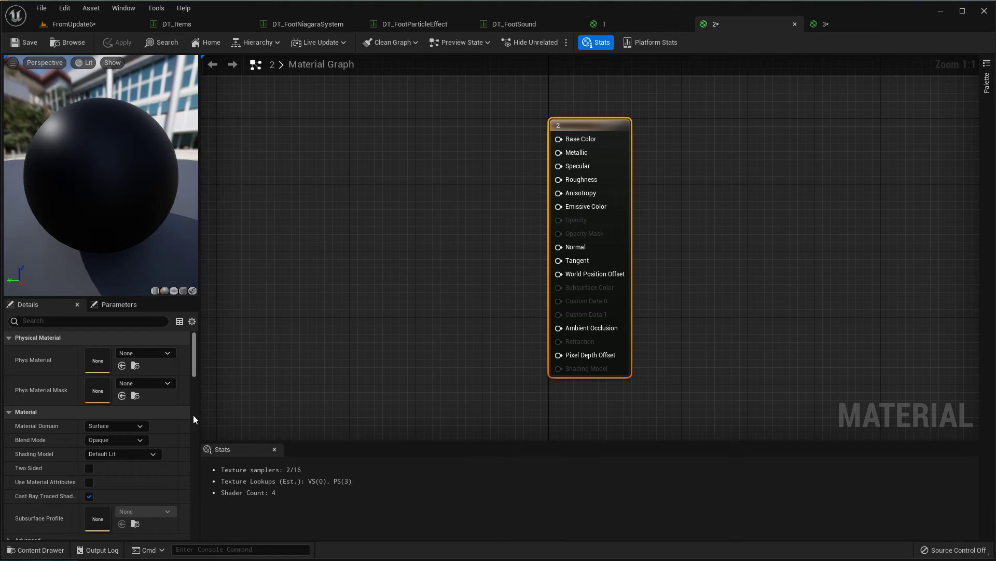
{"action": "left_click", "coordinate": [142, 355]}
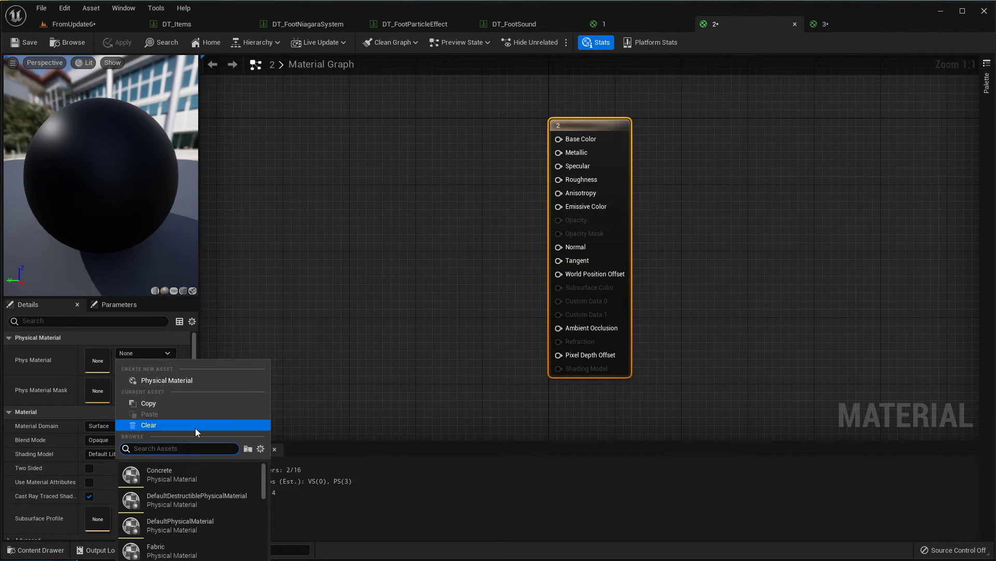
{"action": "scroll", "coordinate": [190, 494], "scroll_direction": "down", "scroll_amount": 2}
{"action": "scroll", "coordinate": [185, 501], "scroll_direction": "down", "scroll_amount": 1}
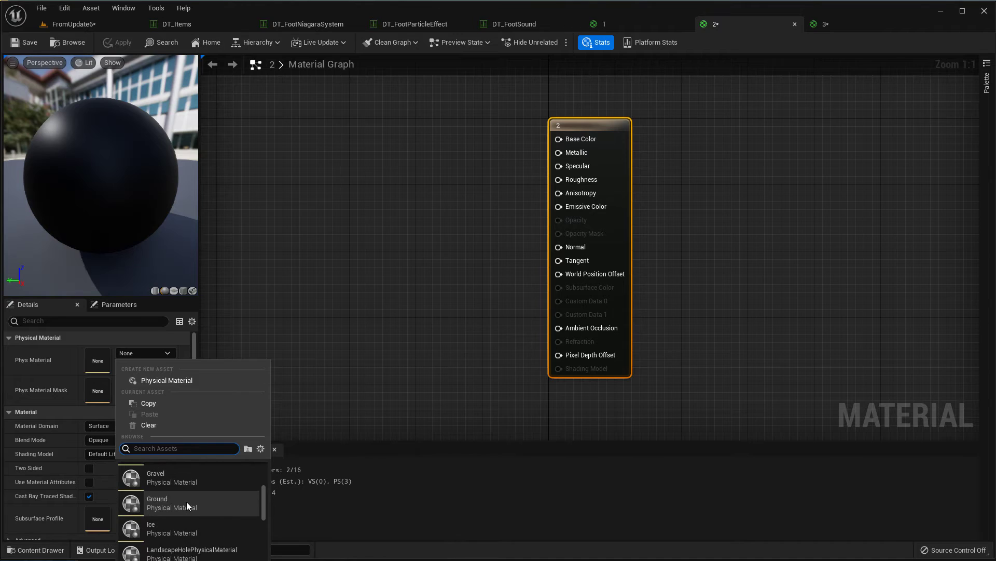
{"action": "scroll", "coordinate": [186, 502], "scroll_direction": "down", "scroll_amount": 1}
{"action": "scroll", "coordinate": [184, 503], "scroll_direction": "down", "scroll_amount": 1}
{"action": "scroll", "coordinate": [184, 504], "scroll_direction": "down", "scroll_amount": 1}
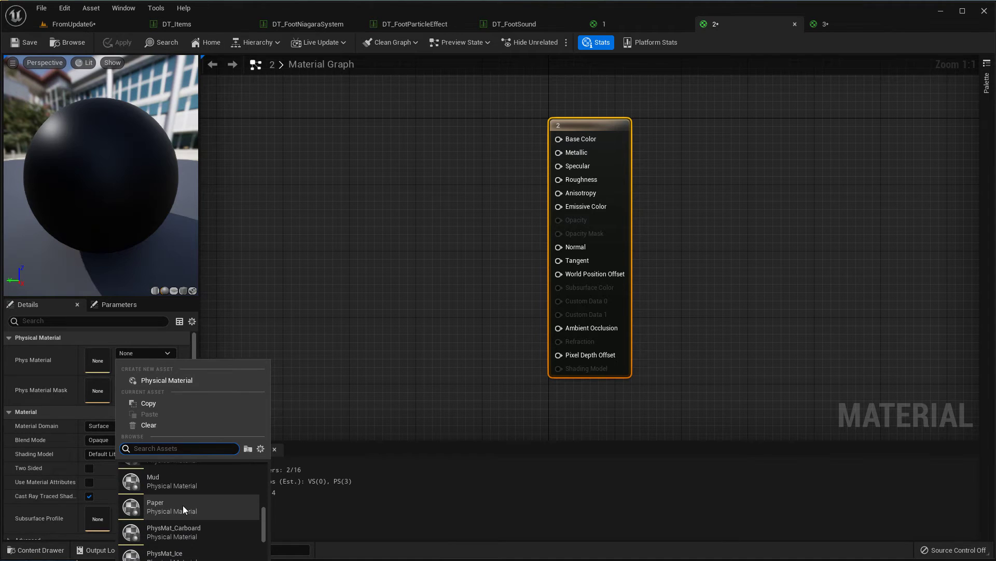
{"action": "scroll", "coordinate": [183, 506], "scroll_direction": "down", "scroll_amount": 2}
{"action": "scroll", "coordinate": [182, 521], "scroll_direction": "down", "scroll_amount": 2}
{"action": "scroll", "coordinate": [181, 522], "scroll_direction": "down", "scroll_amount": 2}
{"action": "scroll", "coordinate": [182, 523], "scroll_direction": "down", "scroll_amount": 2}
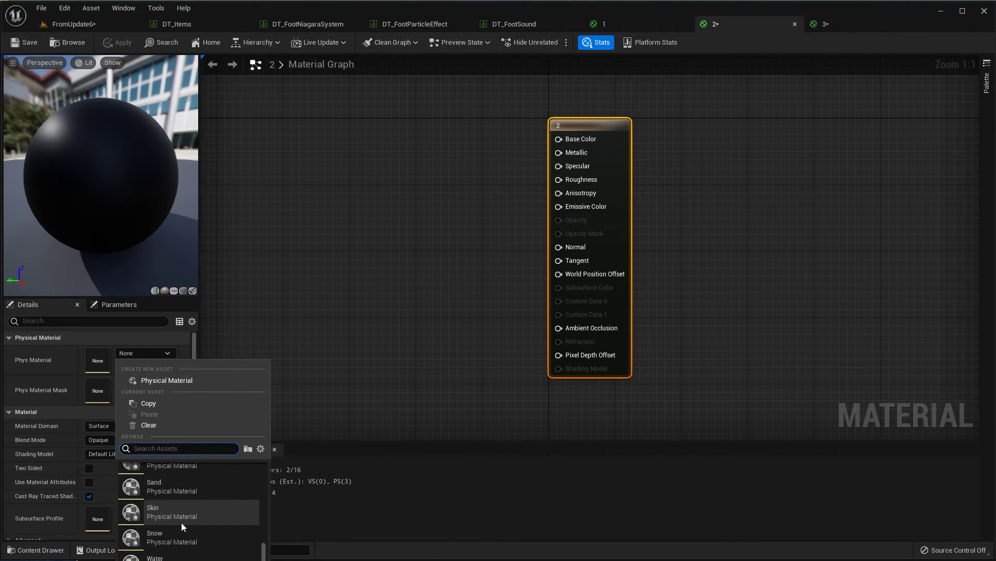
{"action": "left_click", "coordinate": [174, 536]}
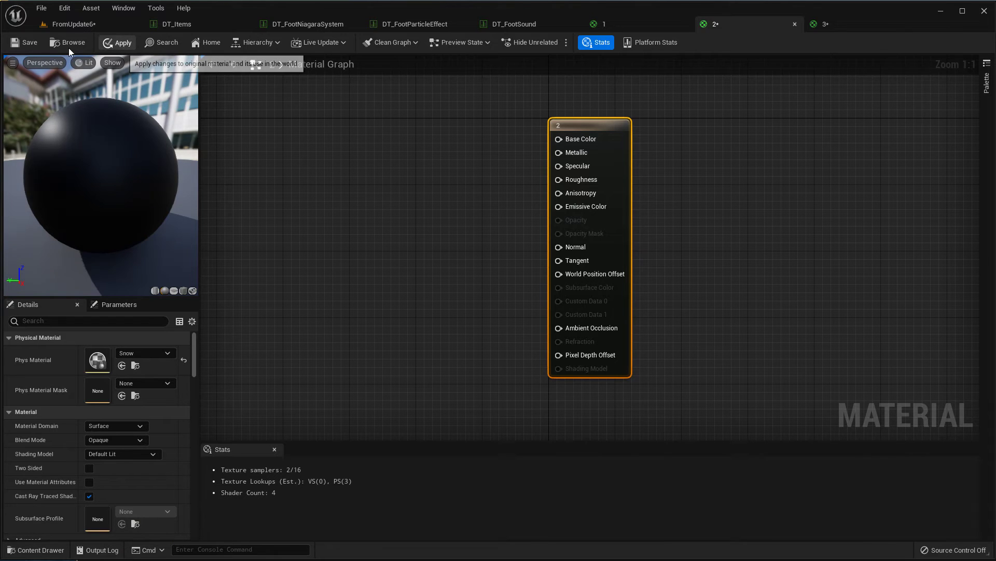
Step: Apply material 2's Snow change and set material 3's Phys Material to Water
{"action": "left_click", "coordinate": [27, 43]}
{"action": "left_click", "coordinate": [823, 24]}
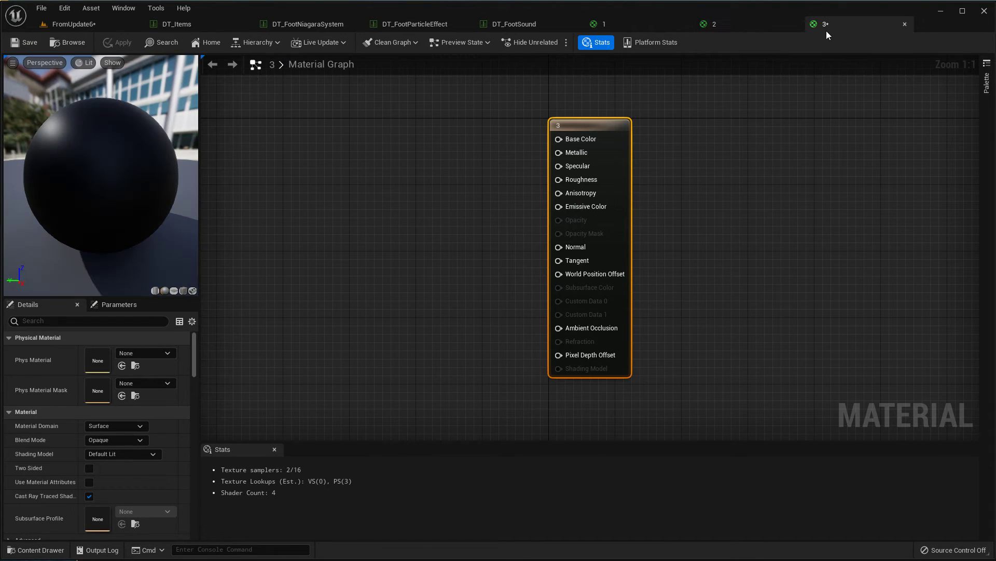
{"action": "left_click", "coordinate": [143, 352]}
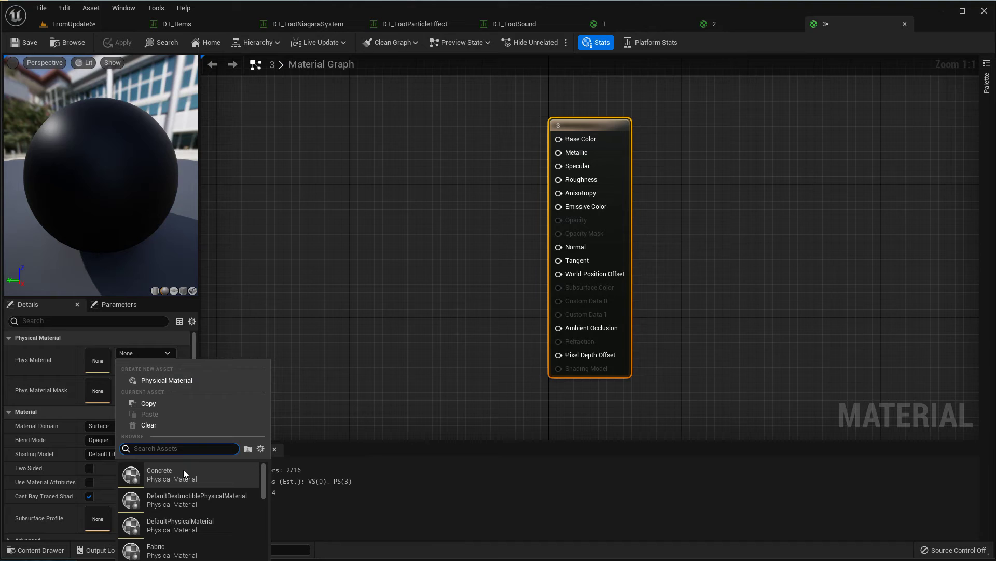
{"action": "type", "text": "water"}
{"action": "left_click", "coordinate": [165, 472]}
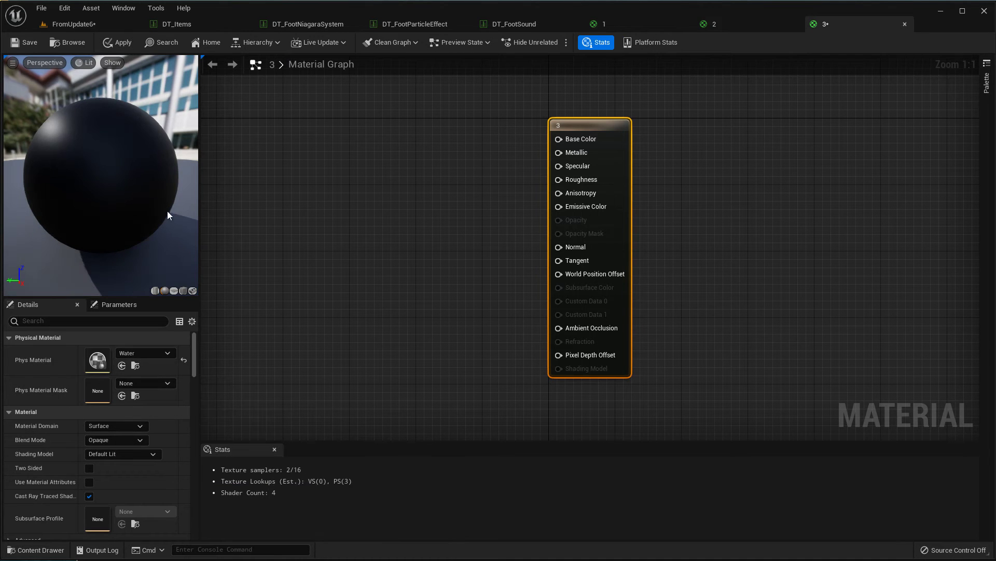
Step: Apply material 3's Water change and start playing the FromUpdate6 level
{"action": "left_click", "coordinate": [24, 42]}
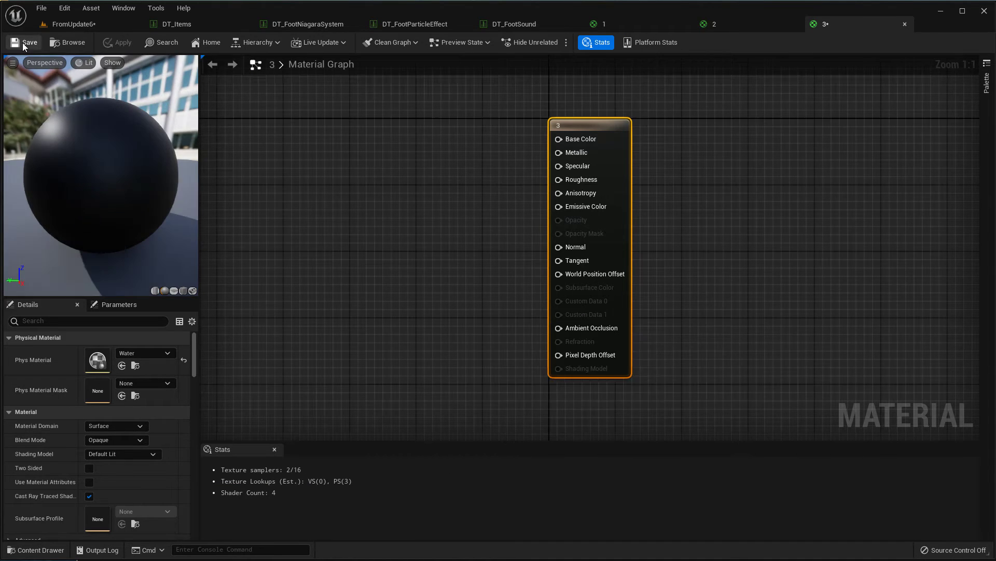
{"action": "left_click", "coordinate": [80, 28]}
{"action": "left_click", "coordinate": [223, 42]}
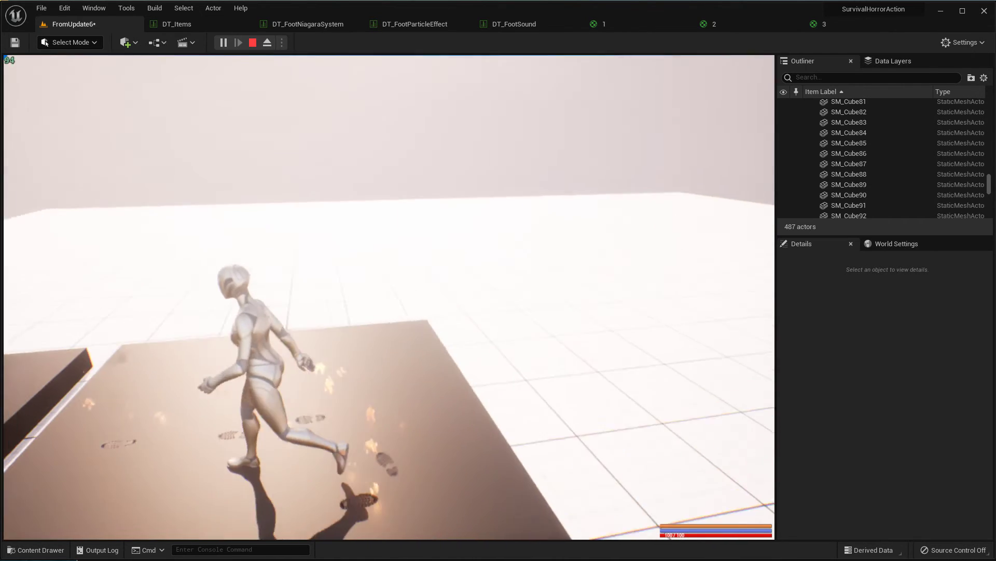
Step: End the footstep test, select the floor slab, and view DT_FootNiagaraSystem and DT_FootParticleEffect
{"action": "key", "text": "Escape"}
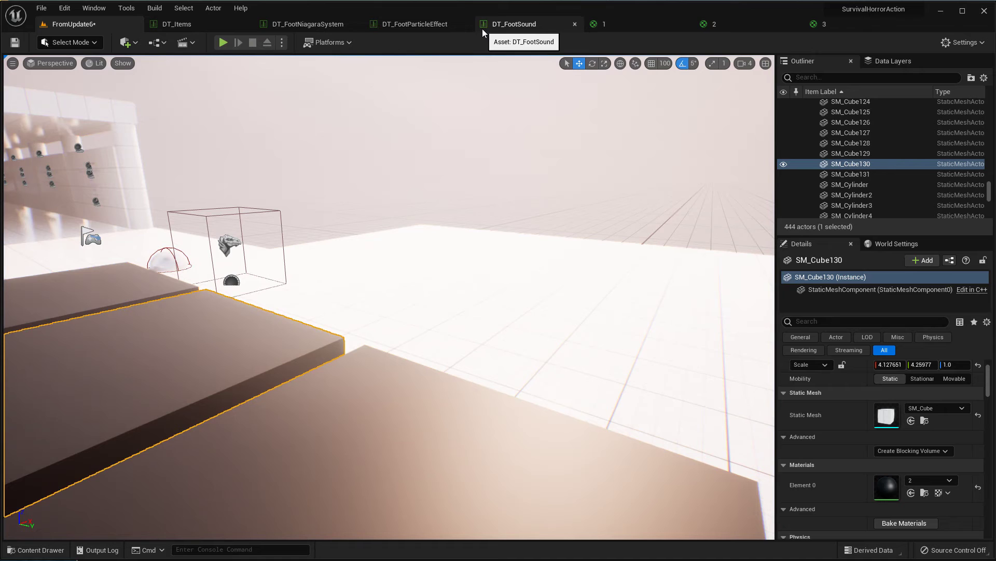
{"action": "left_click", "coordinate": [502, 302]}
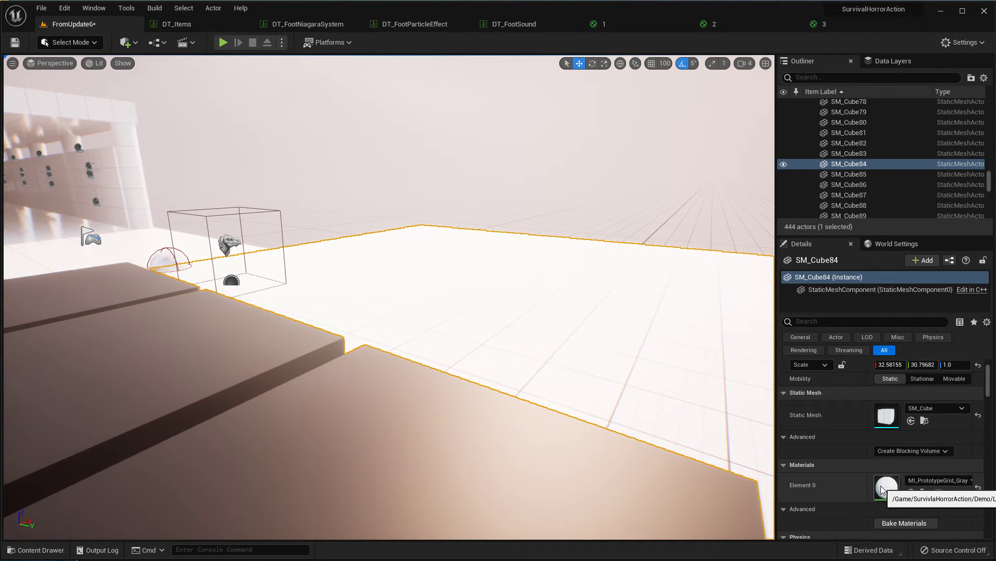
{"action": "left_click", "coordinate": [309, 24]}
{"action": "left_click", "coordinate": [390, 24]}
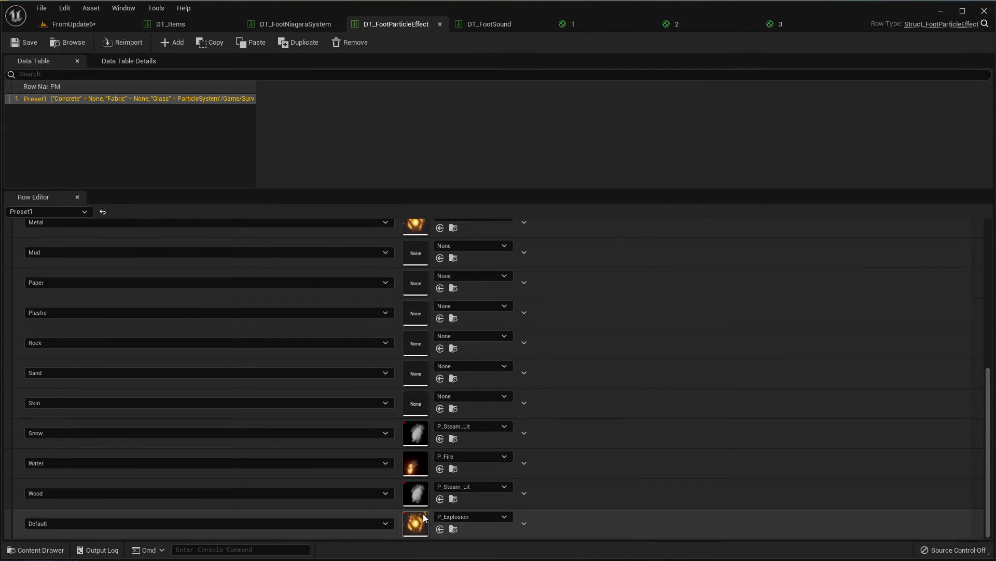
Step: Check the DT_FootSound table, then close the three DT_Foot tabs and material tabs 1–3
{"action": "left_click", "coordinate": [490, 24]}
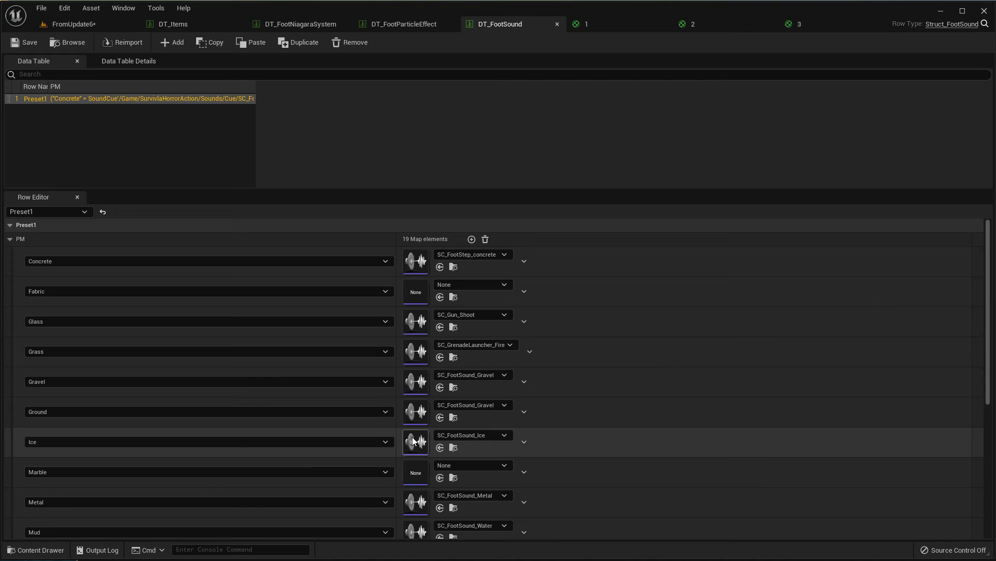
{"action": "scroll", "coordinate": [412, 437], "scroll_direction": "down", "scroll_amount": 2}
{"action": "scroll", "coordinate": [432, 358], "scroll_direction": "down", "scroll_amount": 3}
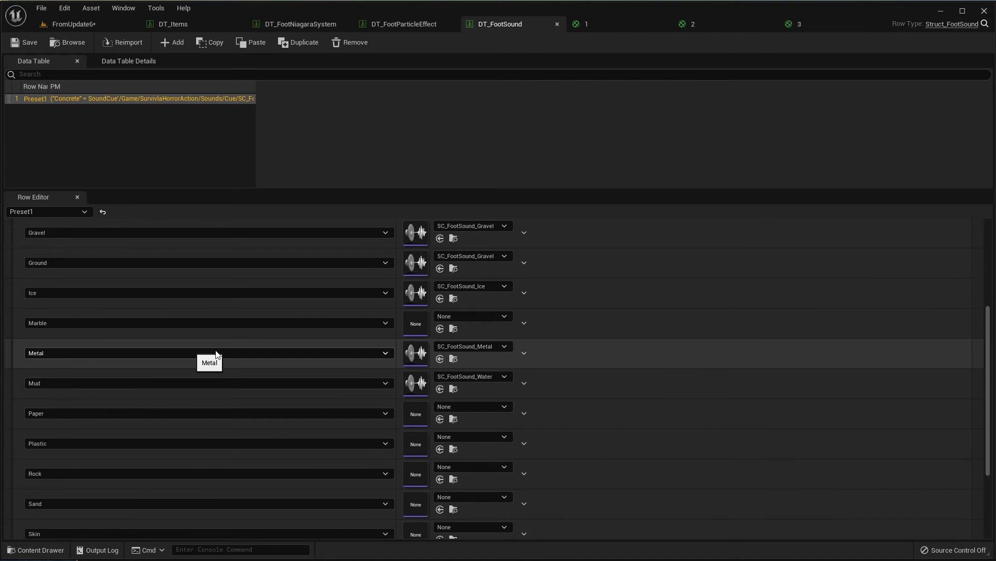
{"action": "scroll", "coordinate": [464, 407], "scroll_direction": "up", "scroll_amount": 1}
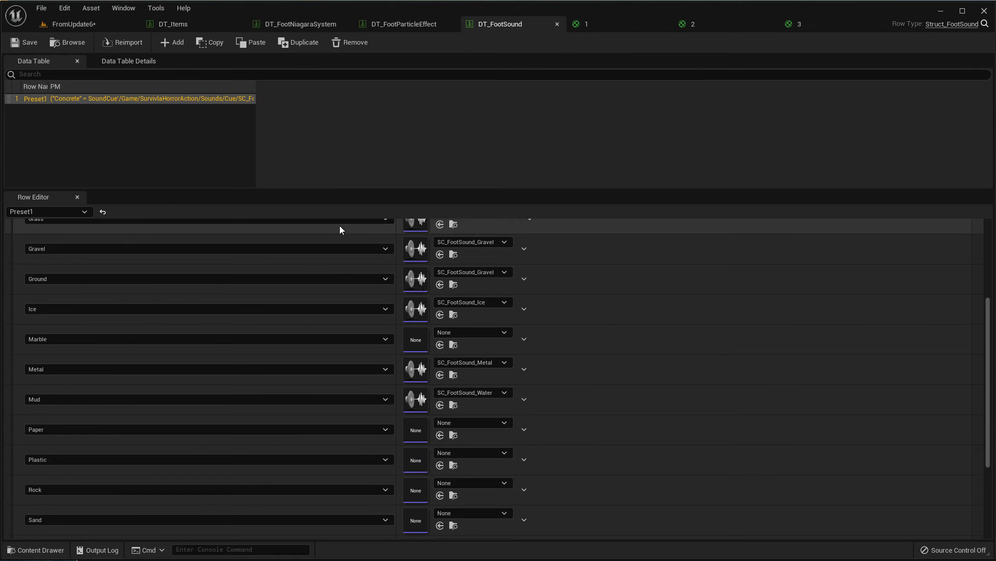
{"action": "middle_click", "coordinate": [312, 24]}
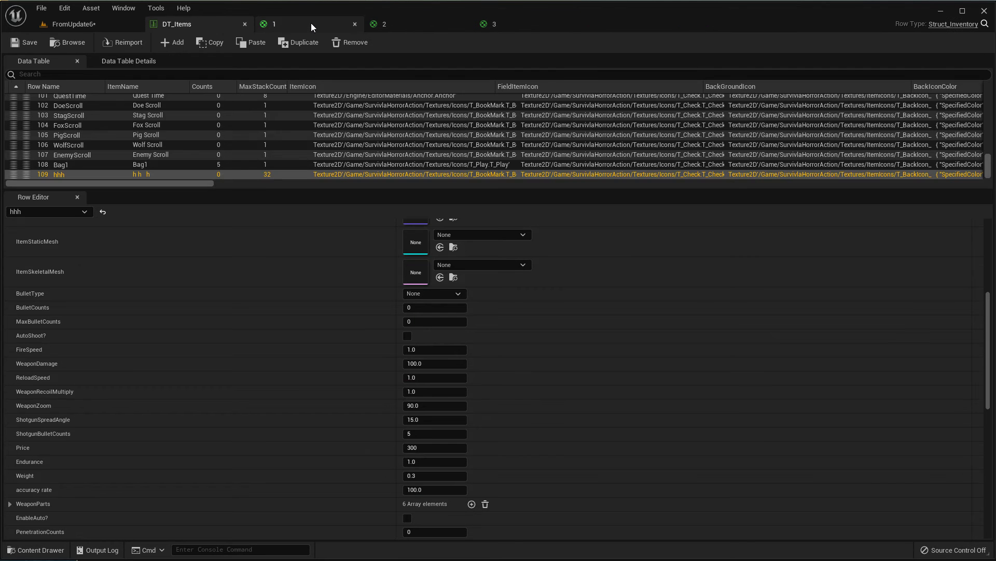
{"action": "middle_click", "coordinate": [310, 24]}
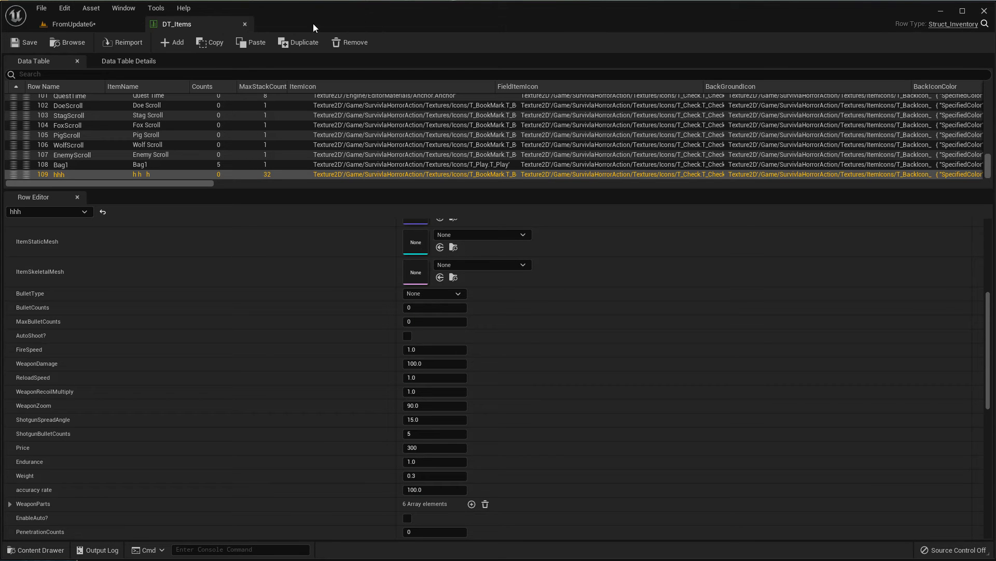
Step: Minimize the editor to view the Chrome marketplace page, then return to the FromUpdate6 level
{"action": "left_click", "coordinate": [940, 13]}
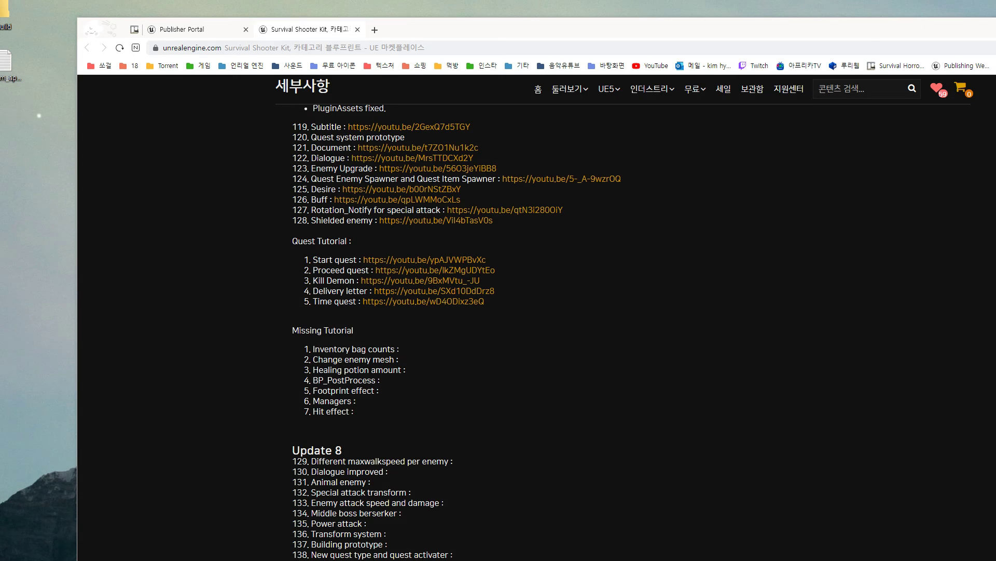
{"action": "key", "text": "alt+Tab"}
{"action": "left_click", "coordinate": [102, 24]}
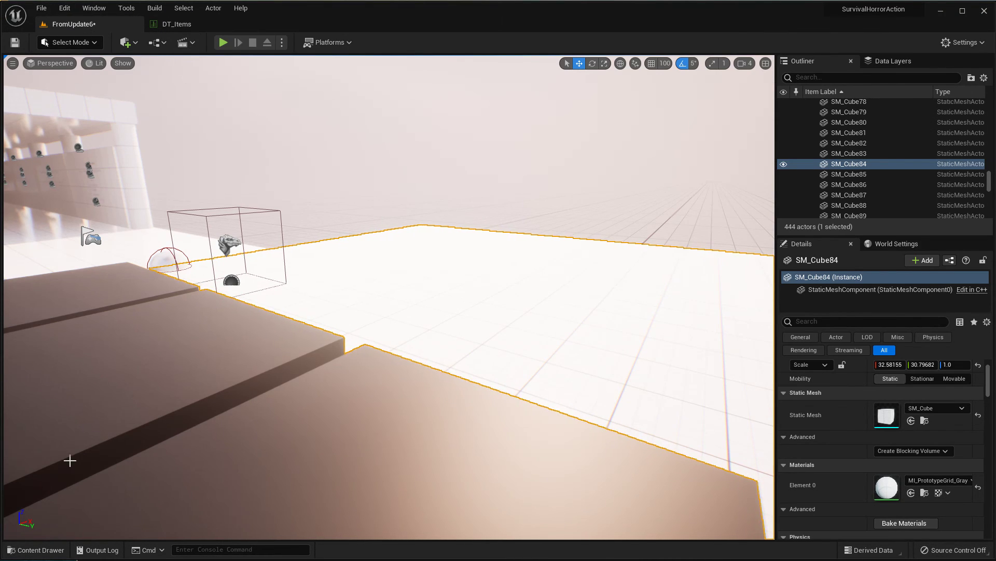
Step: Check material 1's Glass physical material from the Content Drawer, close it, and return to Chrome
{"action": "left_click", "coordinate": [32, 550]}
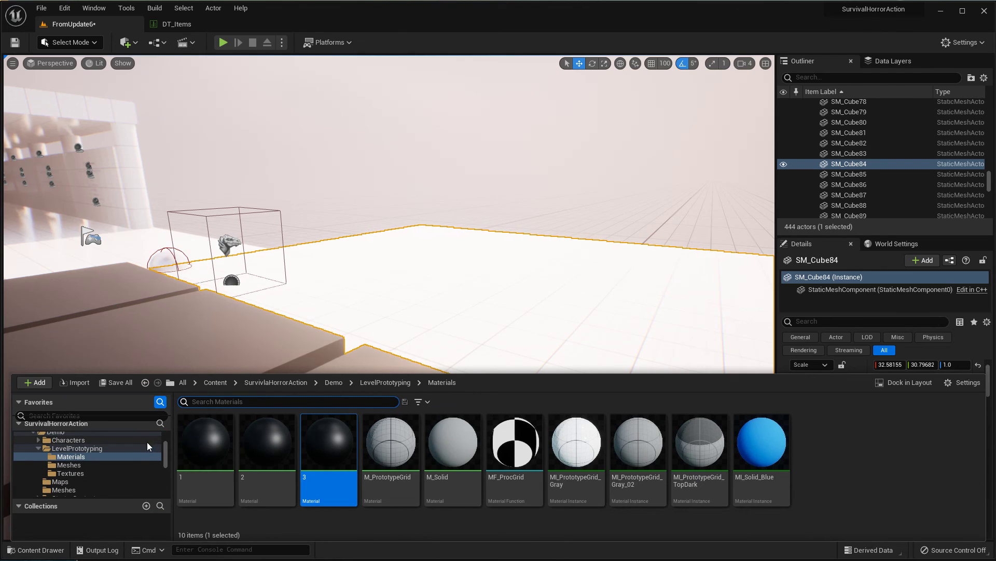
{"action": "double_click", "coordinate": [205, 440]}
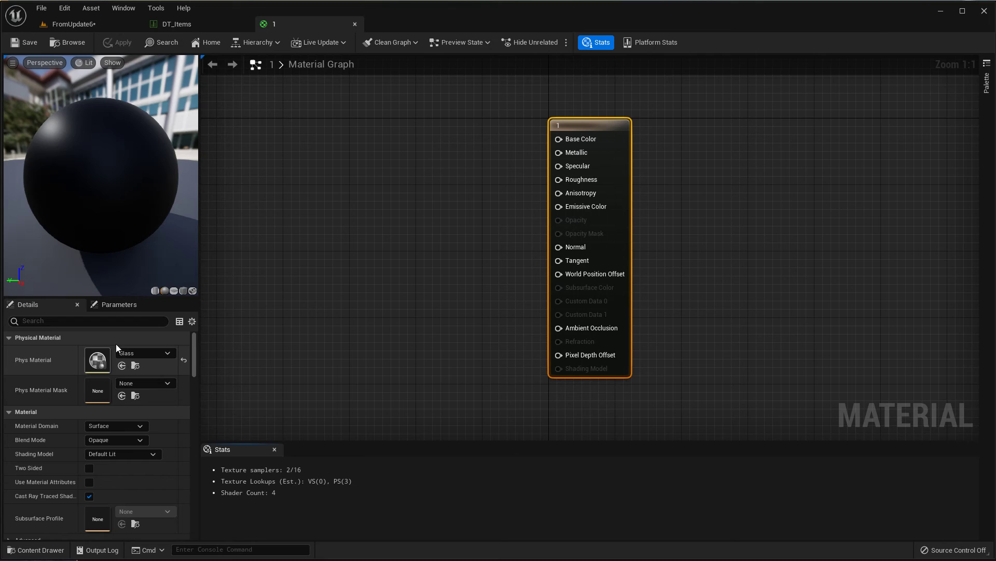
{"action": "left_click", "coordinate": [356, 24]}
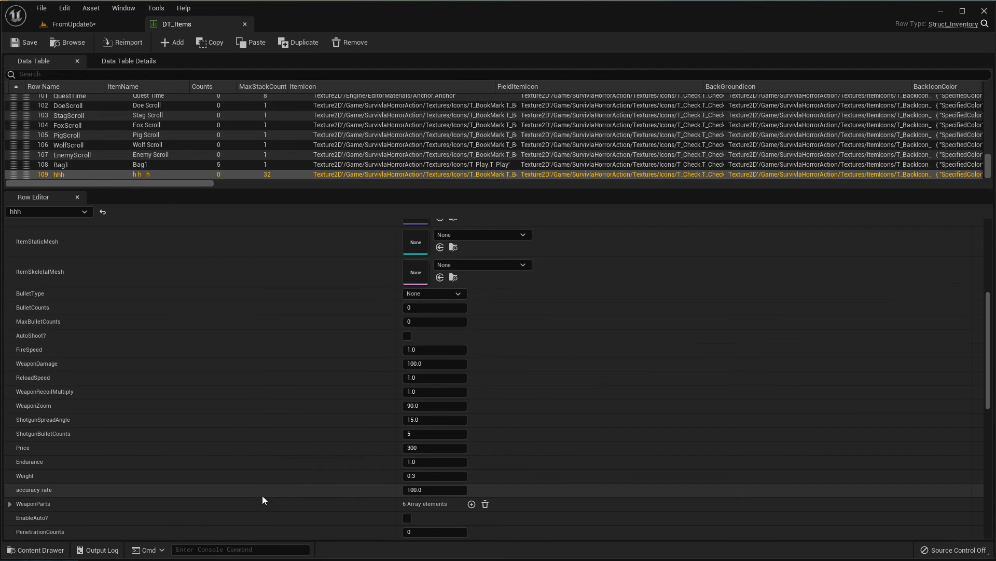
{"action": "left_click", "coordinate": [36, 550]}
{"action": "key", "text": "alt+Tab"}
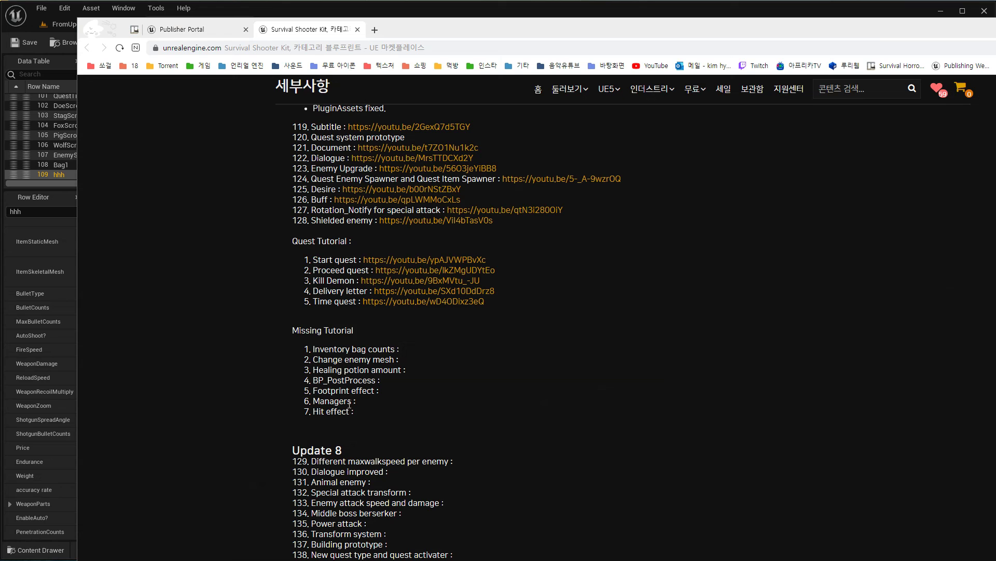
{"action": "left_click", "coordinate": [229, 8]}
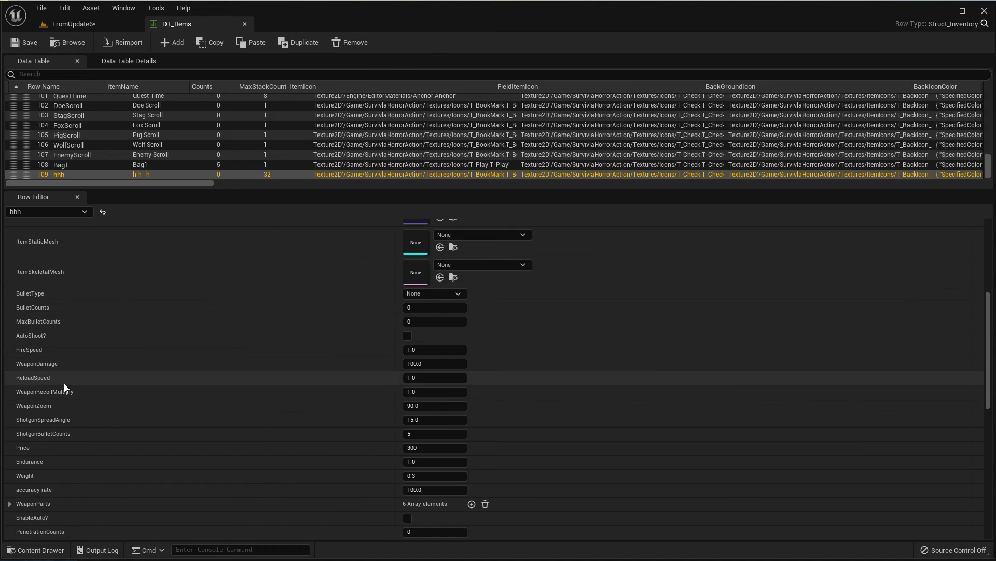
{"action": "key", "text": "alt+Tab"}
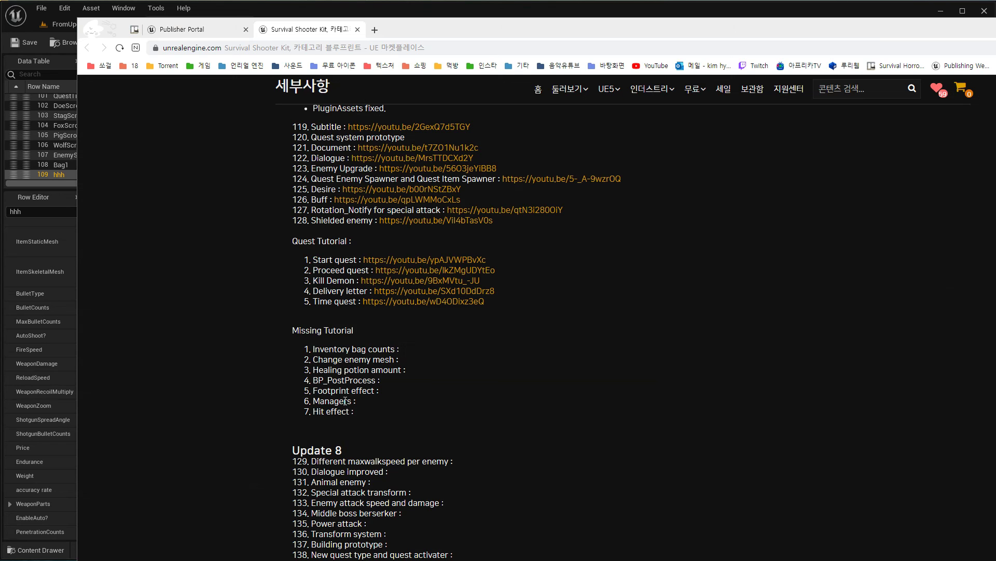
{"action": "left_click", "coordinate": [13, 546]}
{"action": "scroll", "coordinate": [92, 481], "scroll_direction": "down", "scroll_amount": 3}
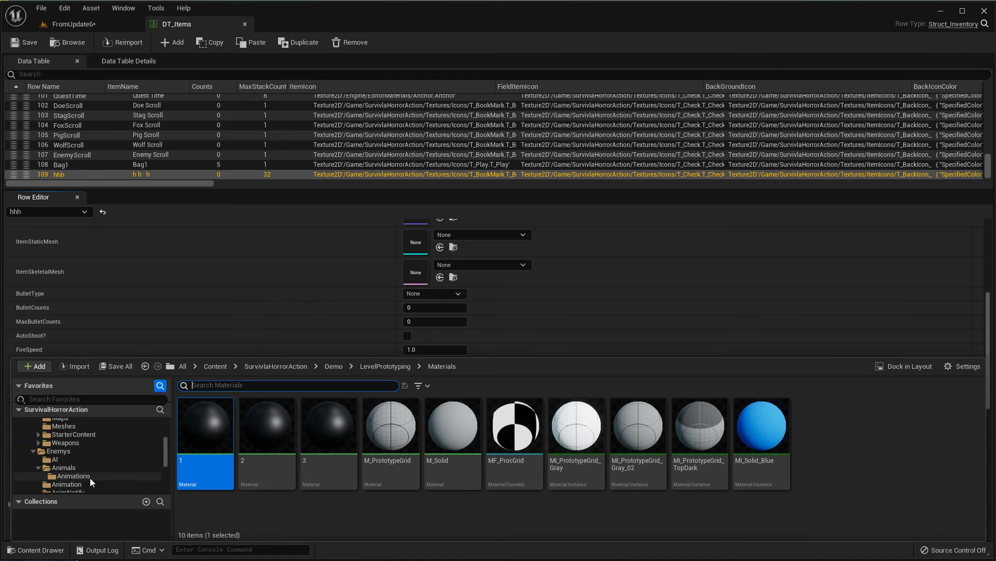
{"action": "left_click", "coordinate": [99, 467]}
{"action": "scroll", "coordinate": [99, 469], "scroll_direction": "down", "scroll_amount": 2}
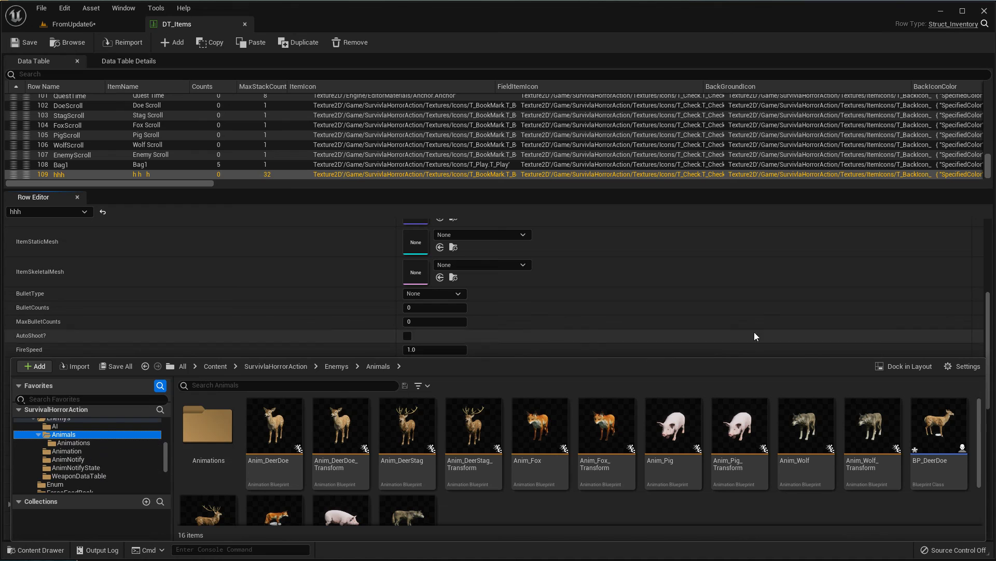
{"action": "key", "text": "alt+Tab"}
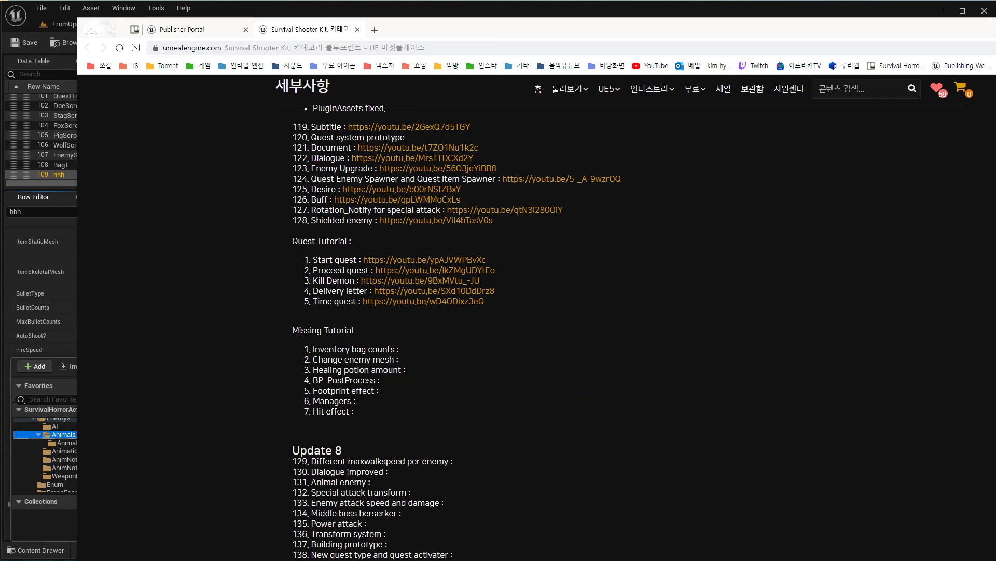